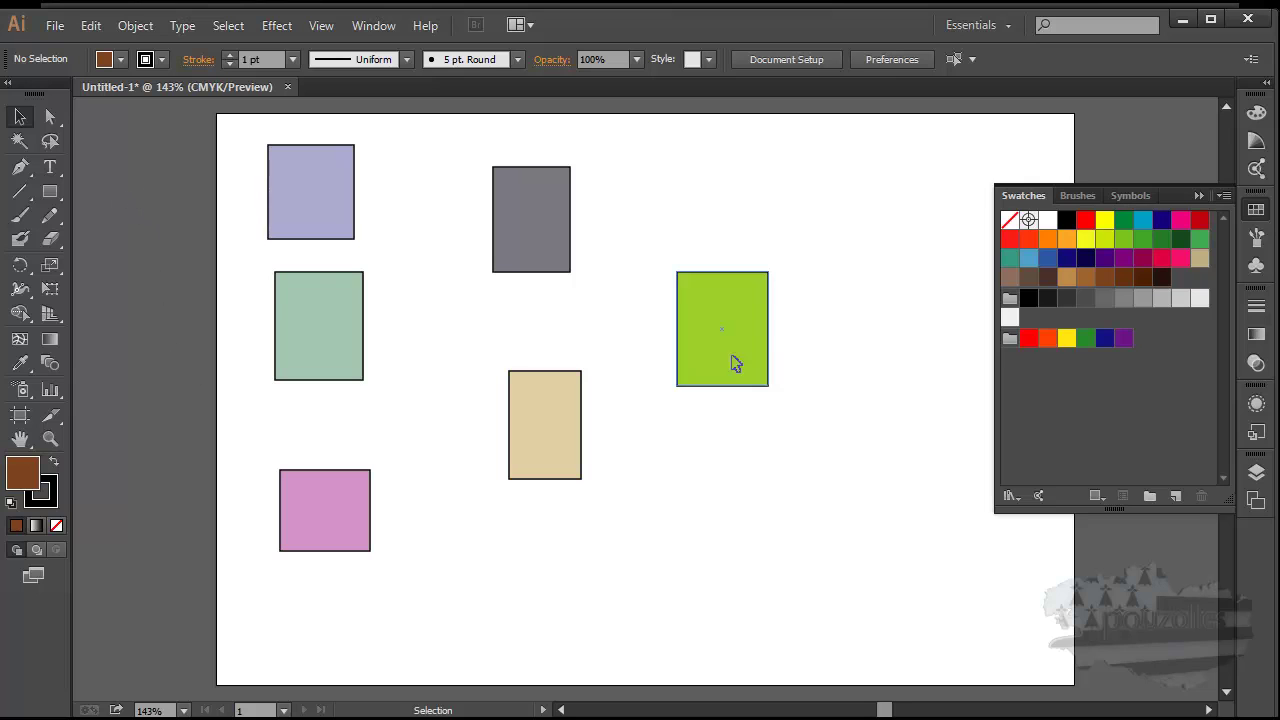
# - Try the None, red and yellow swatches as the green rectangle's fill, ending on red
pyautogui.click(1199, 194)
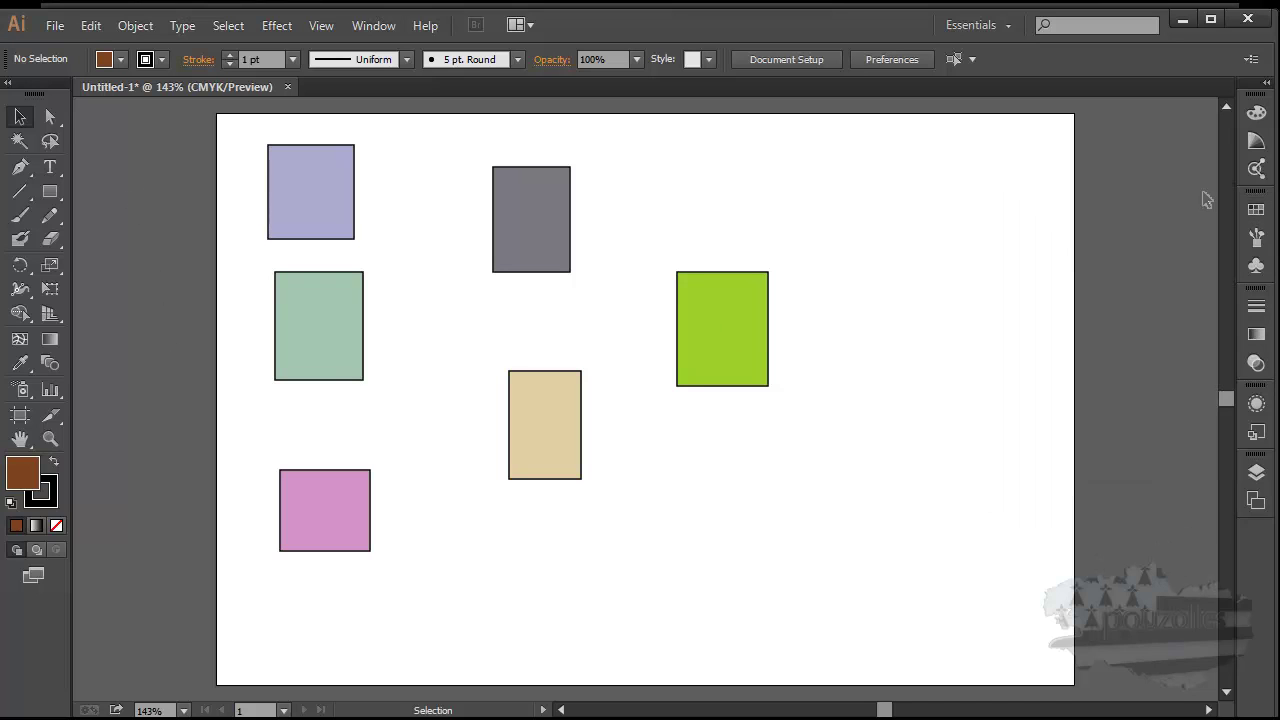
pyautogui.click(1256, 211)
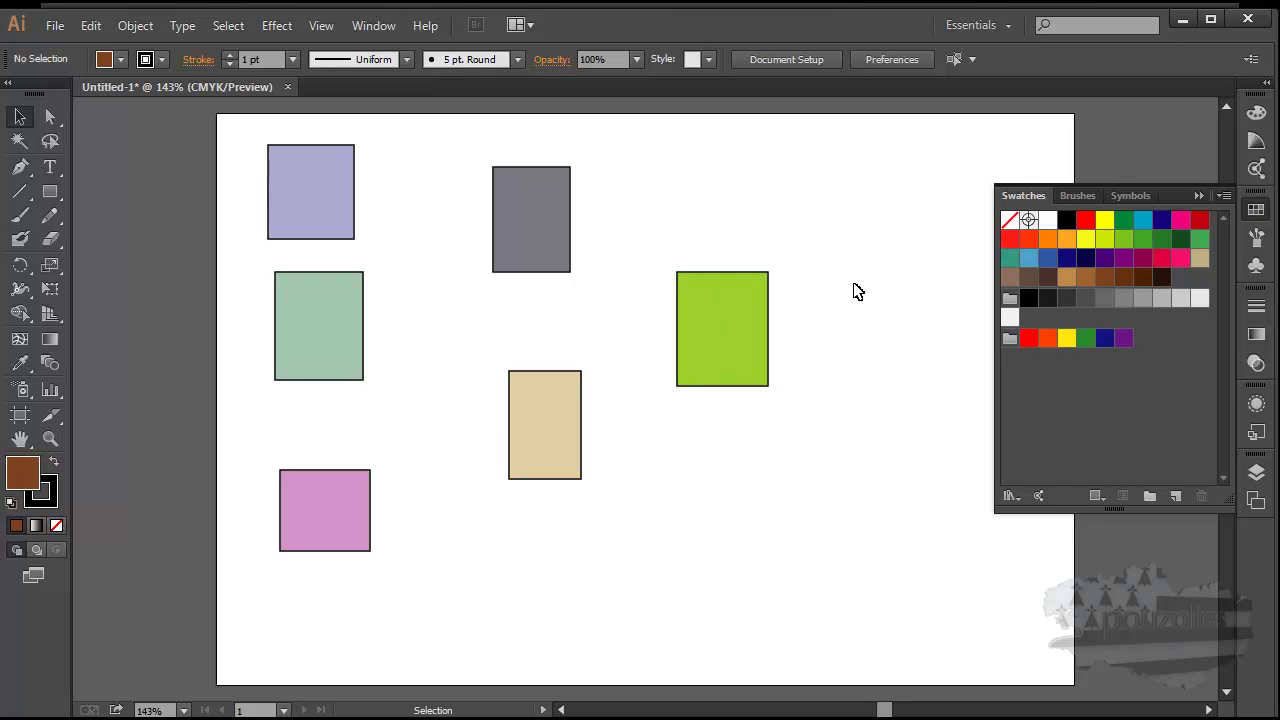
pyautogui.click(768, 328)
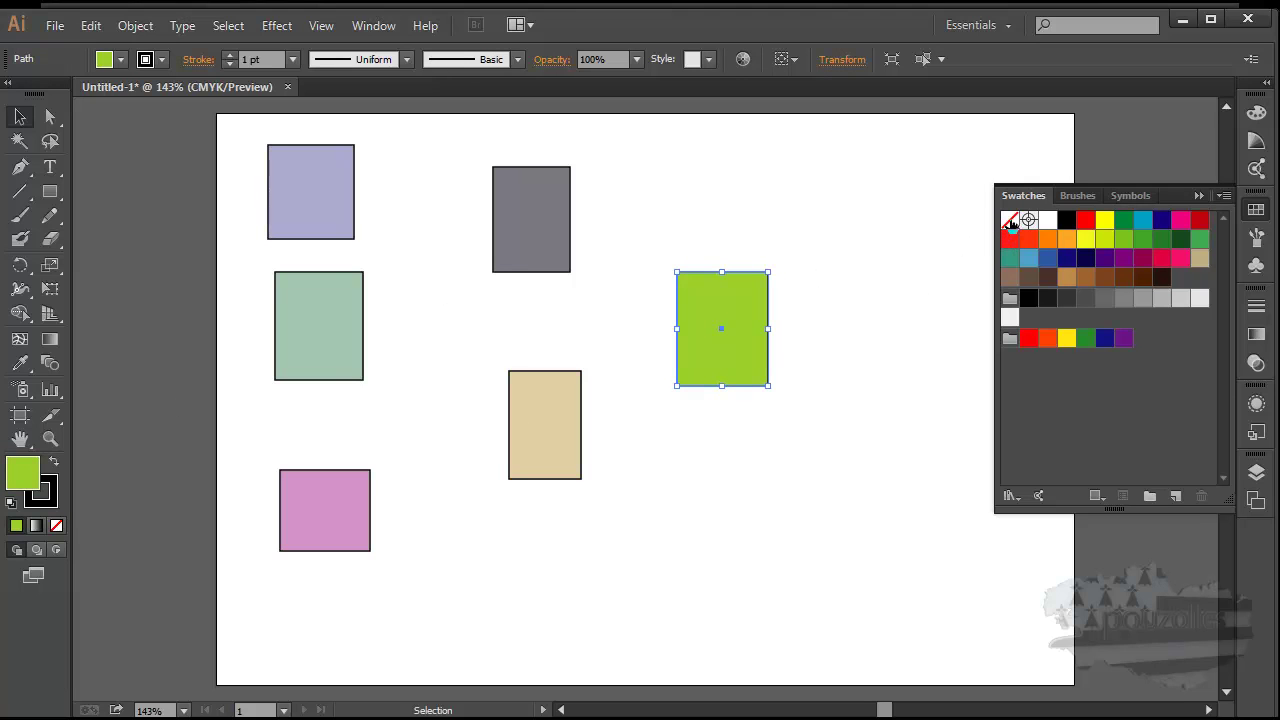
pyautogui.click(1010, 221)
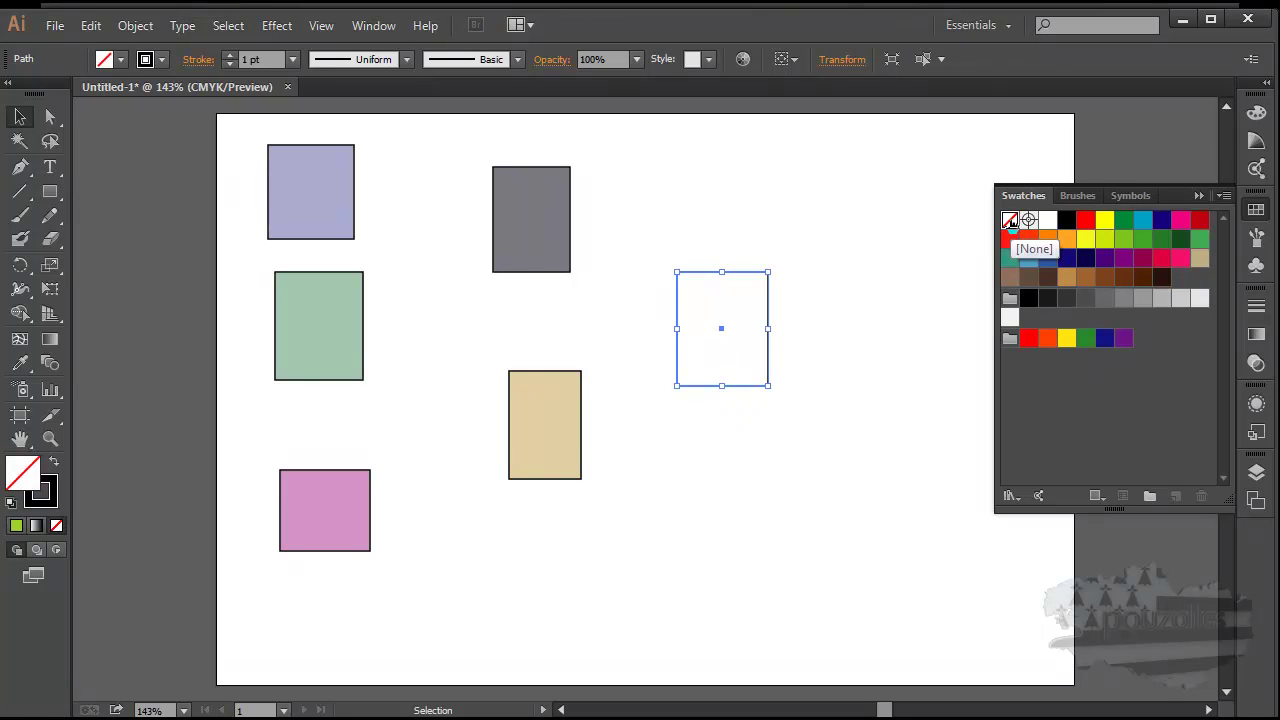
pyautogui.click(1086, 221)
pyautogui.click(1105, 221)
pyautogui.click(1086, 221)
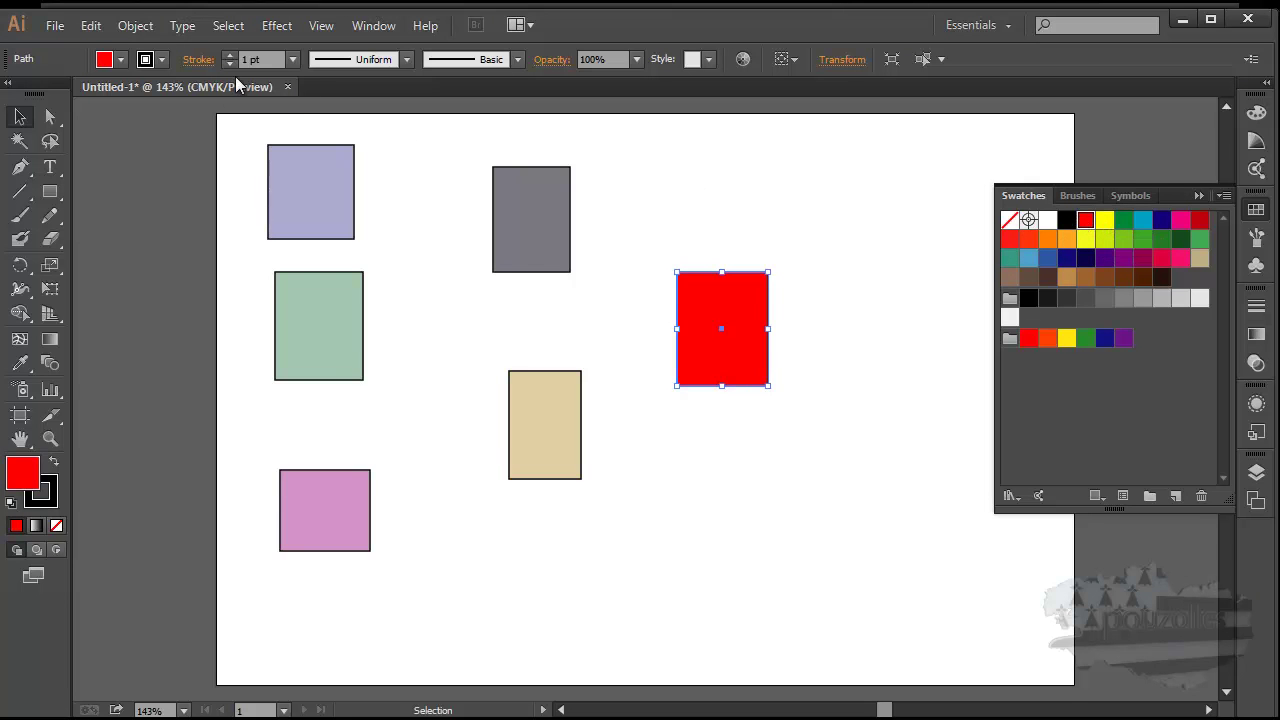
# - Undo all the swatch changes on the rectangle's fill and deselect it
pyautogui.click(91, 25)
pyautogui.click(108, 48)
pyautogui.click(91, 25)
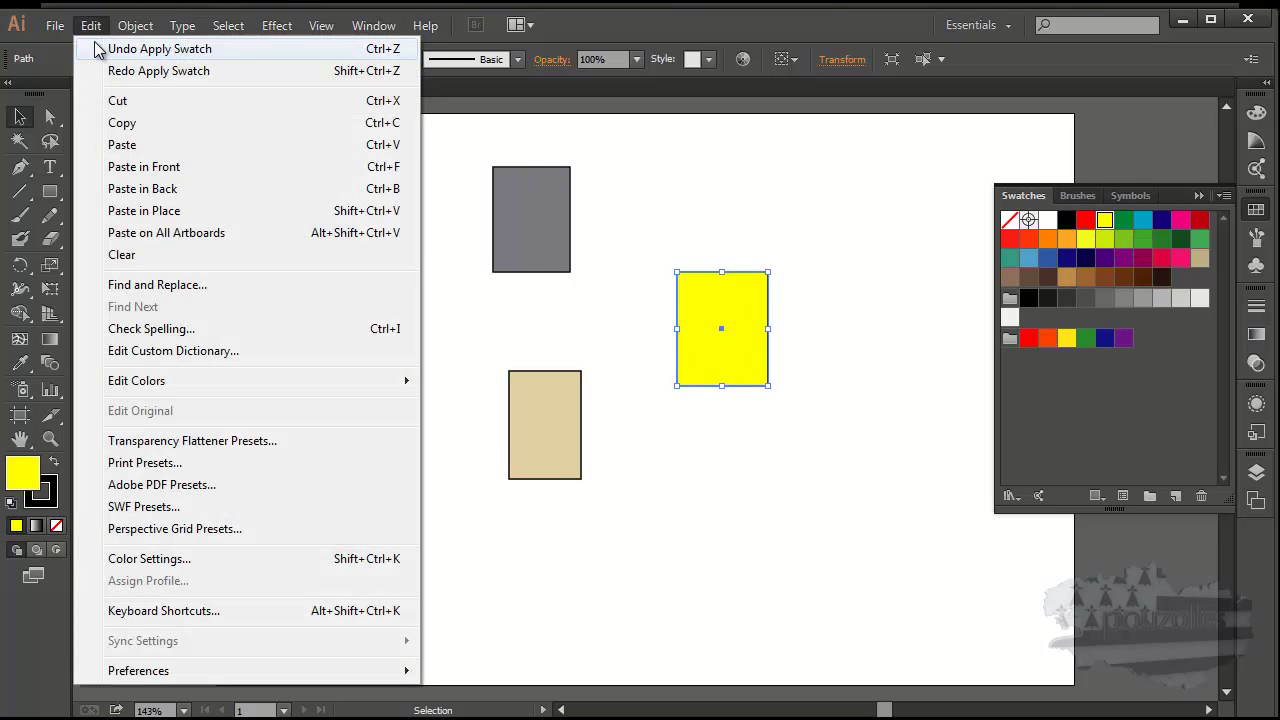
pyautogui.click(100, 48)
pyautogui.click(90, 25)
pyautogui.click(97, 48)
pyautogui.click(90, 27)
pyautogui.click(100, 47)
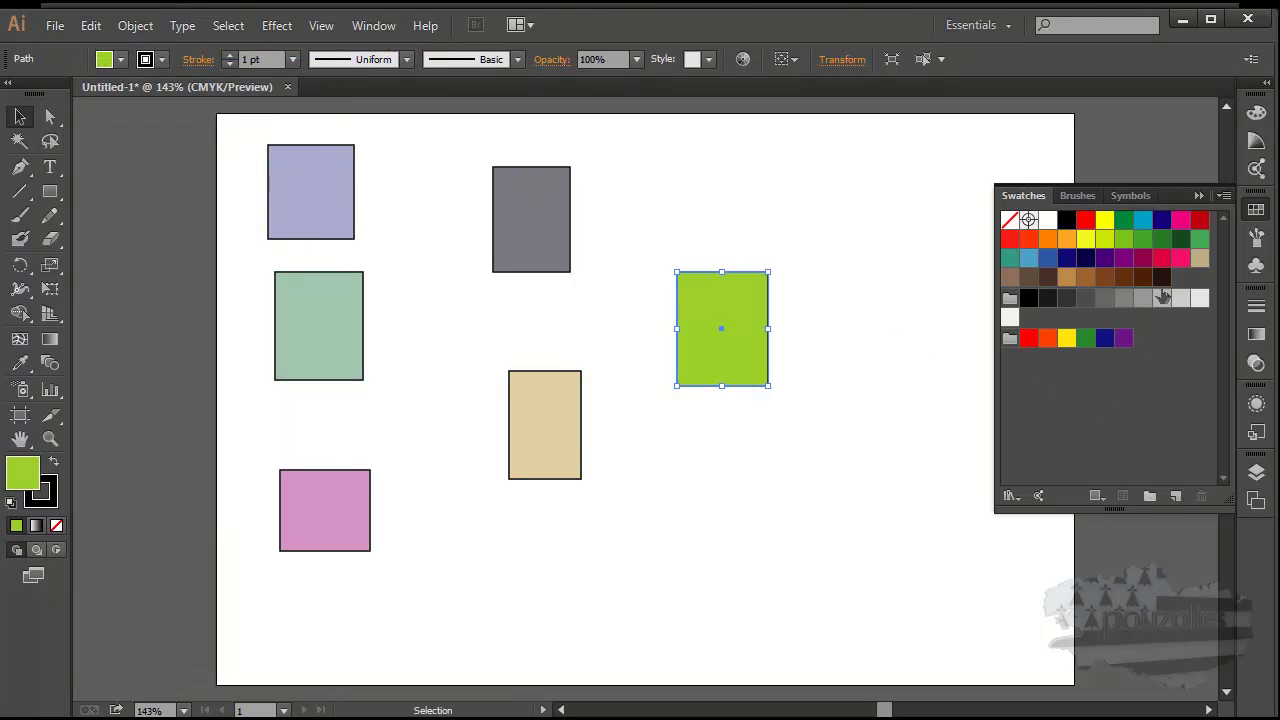
pyautogui.click(190, 453)
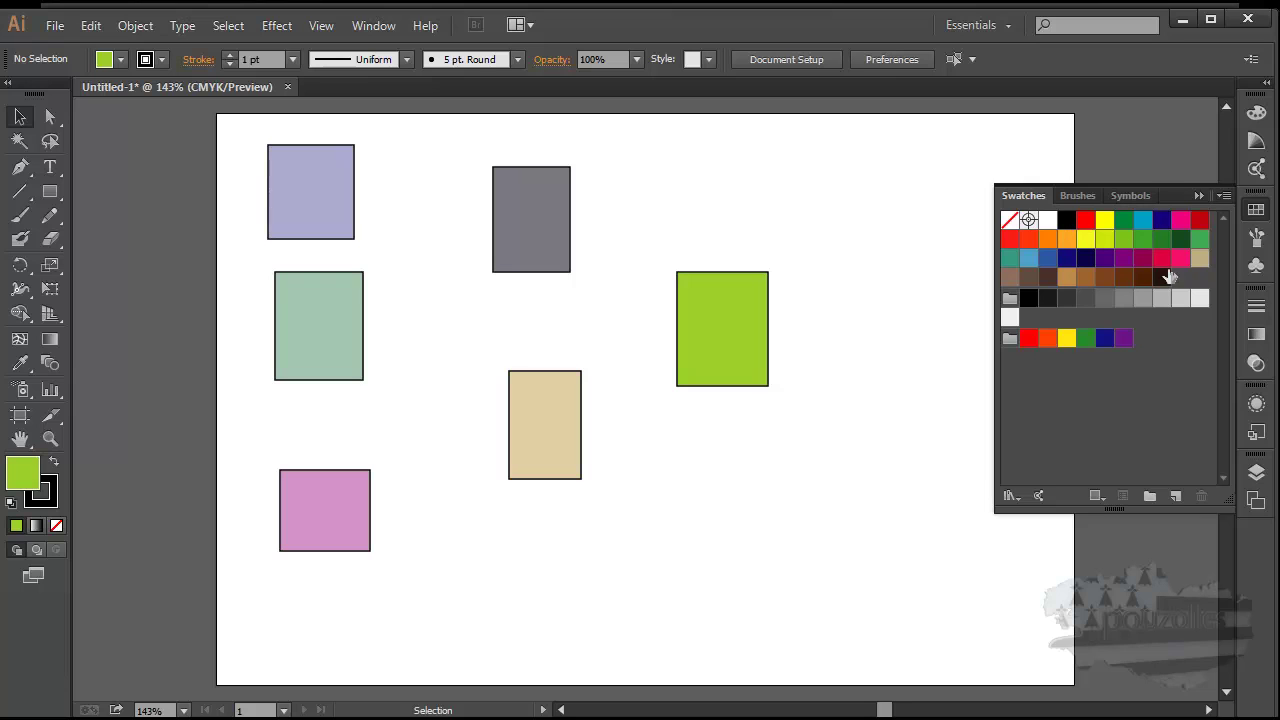
# - Try deleting the darkest brown swatch at the end of the brown row and undo the deletion
pyautogui.click(1162, 279)
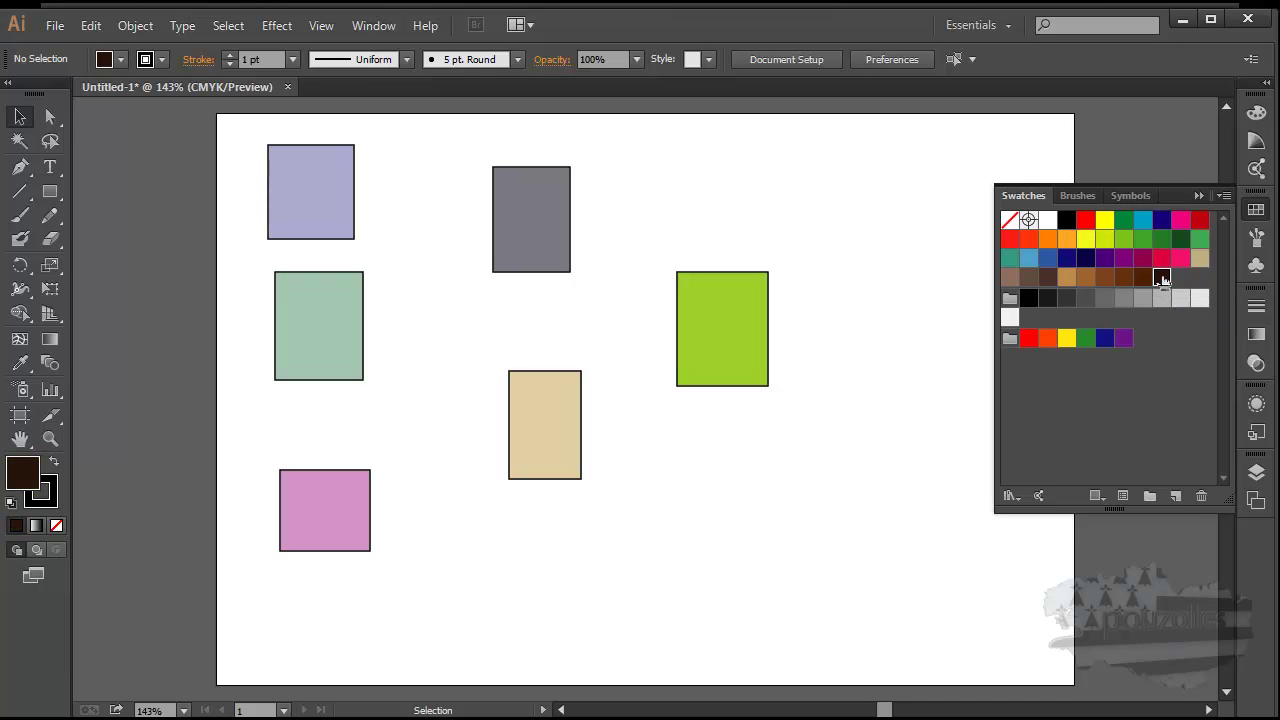
pyautogui.click(1201, 497)
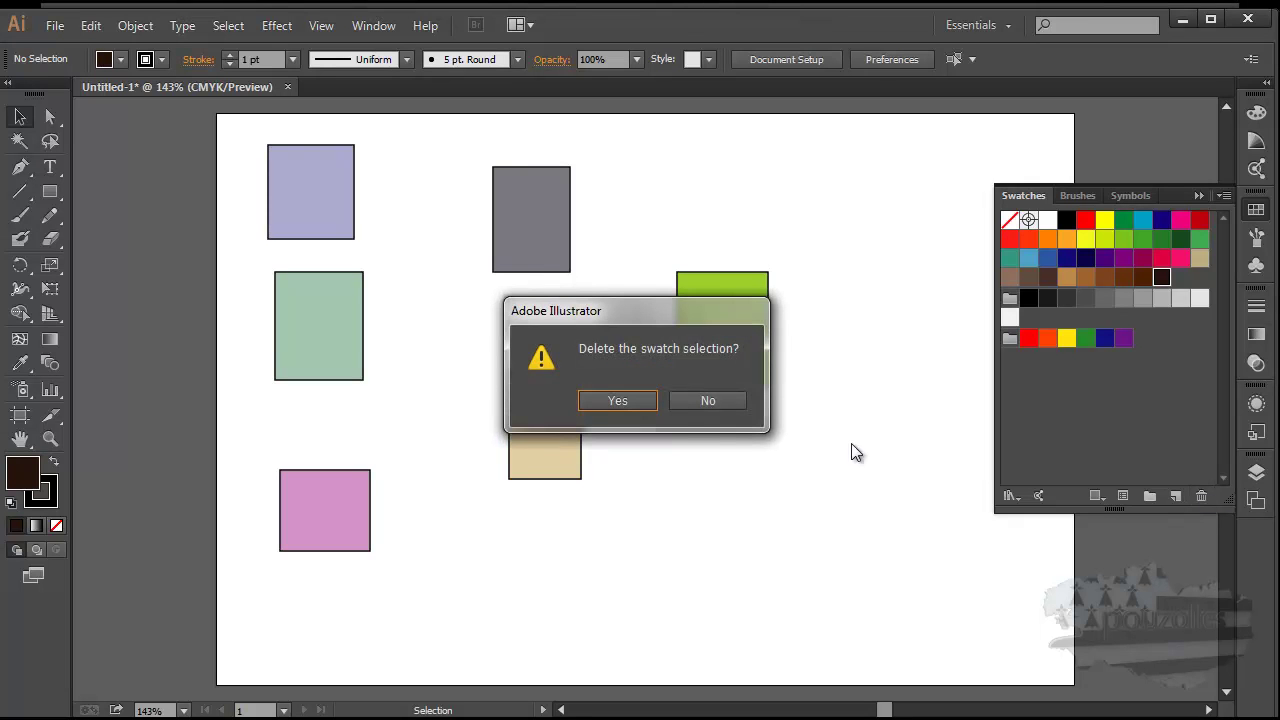
pyautogui.click(618, 401)
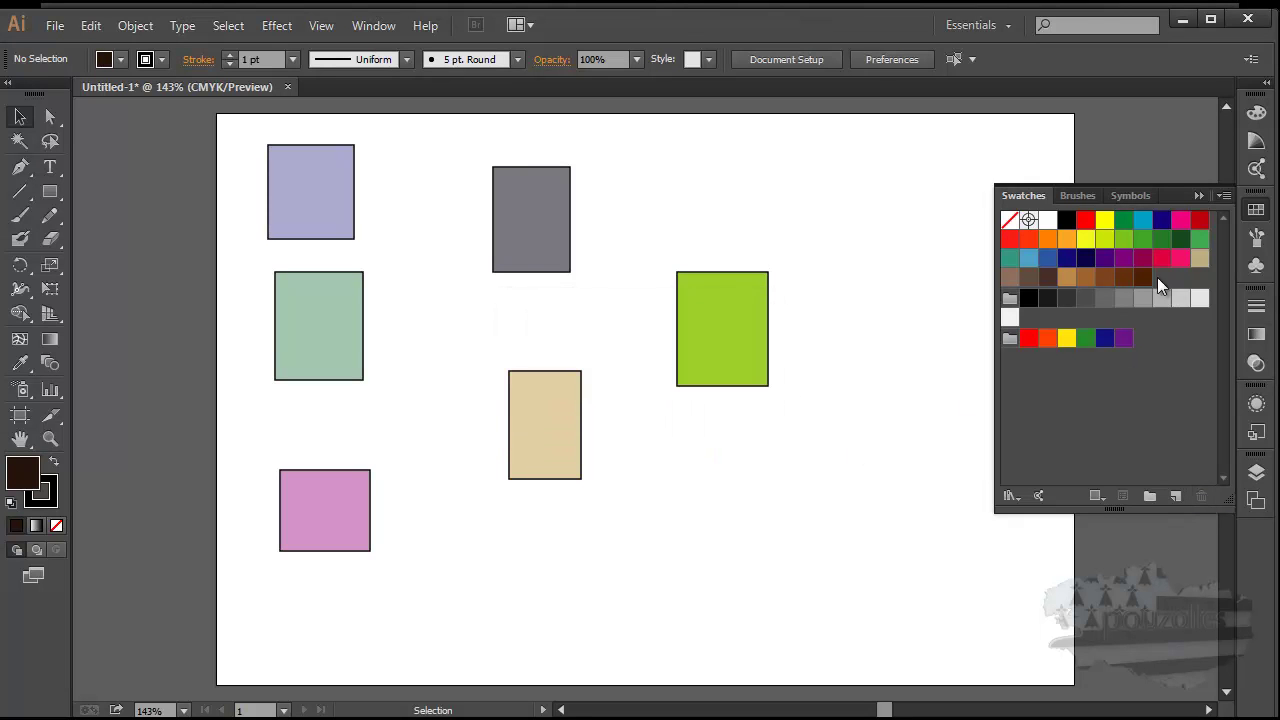
pyautogui.click(97, 33)
pyautogui.click(30, 48)
pyautogui.click(1114, 395)
# - Add the fill colours of all six rectangles to the swatches and apply the new tan swatch to all of them
pyautogui.moveTo(193, 148); pyautogui.dragTo(869, 591)
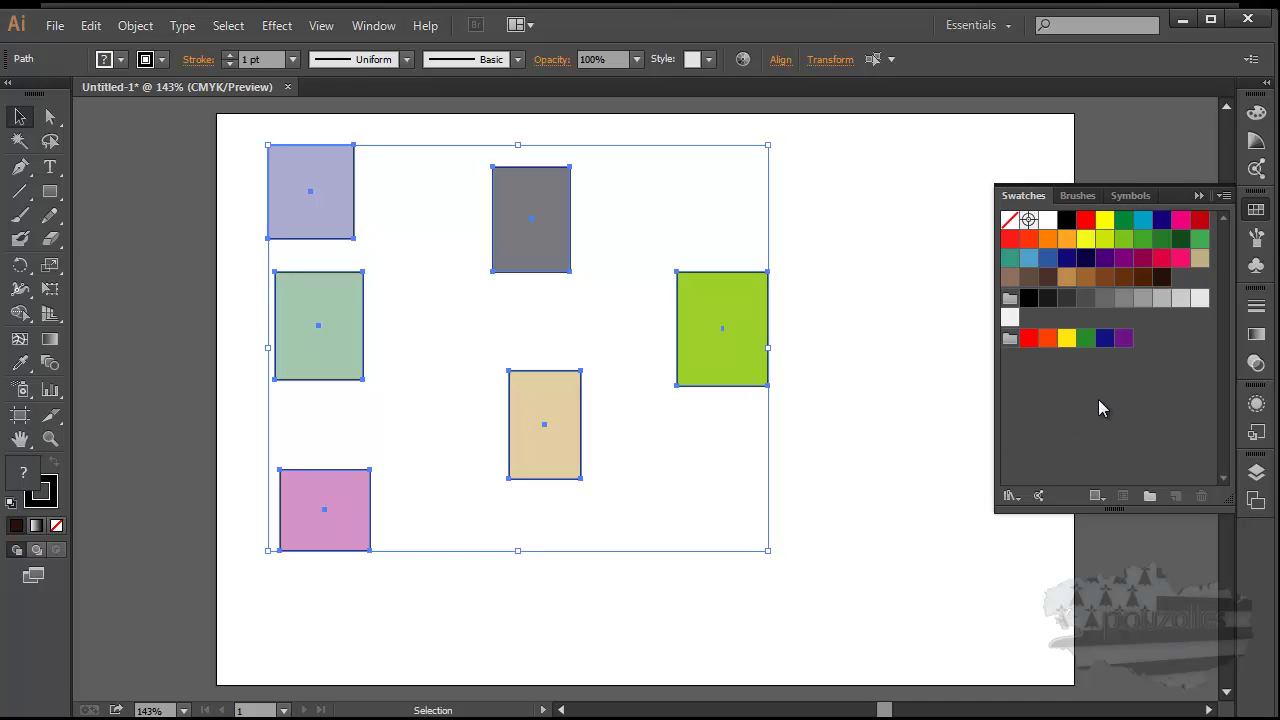
pyautogui.click(1224, 196)
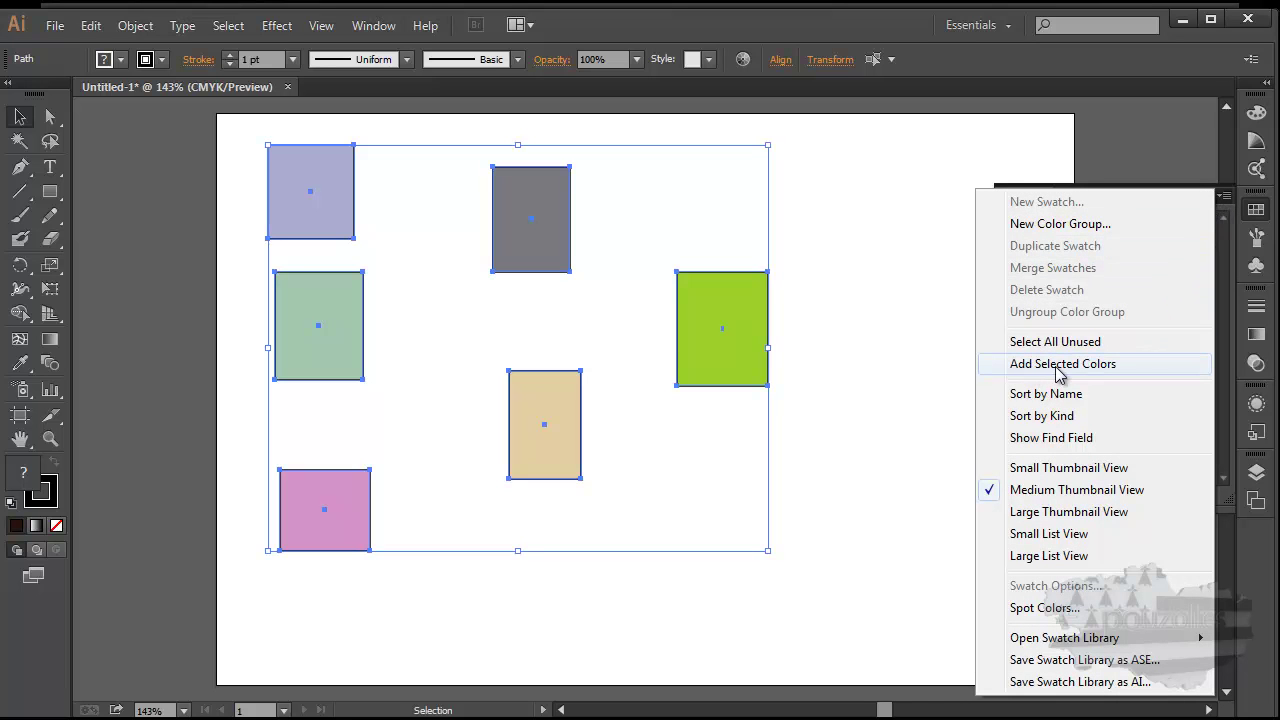
pyautogui.click(1105, 368)
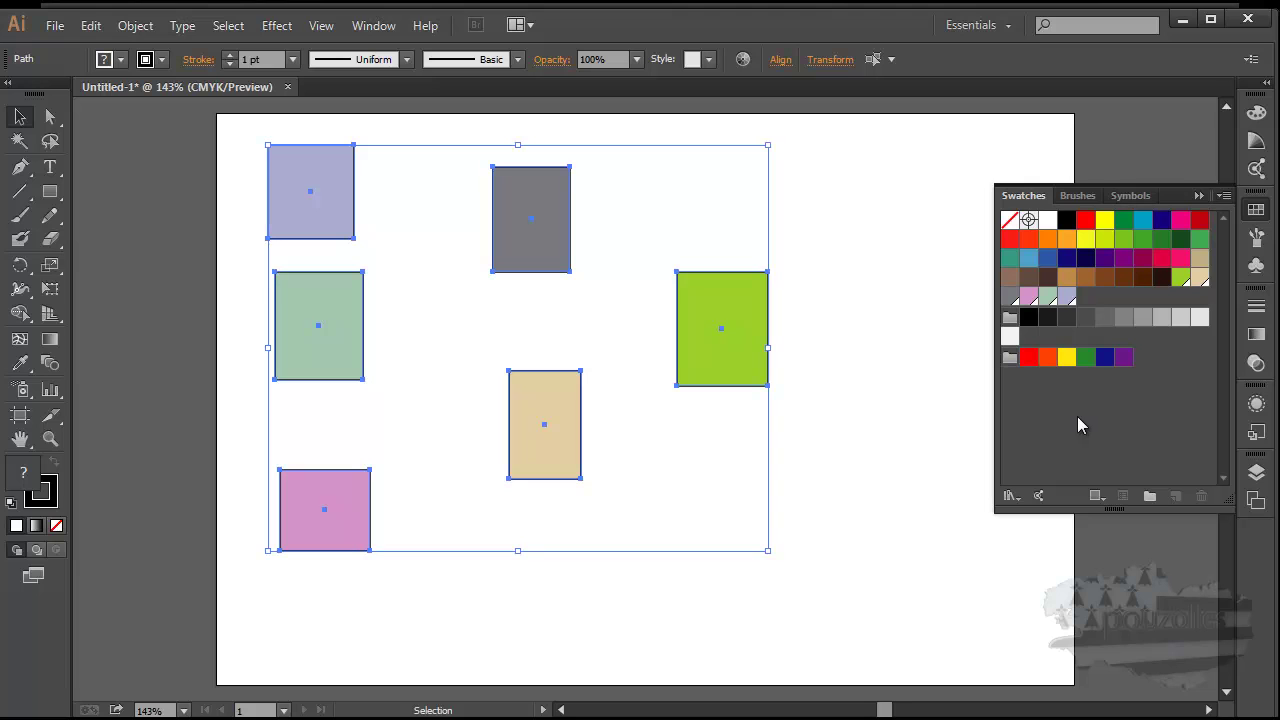
pyautogui.click(1199, 277)
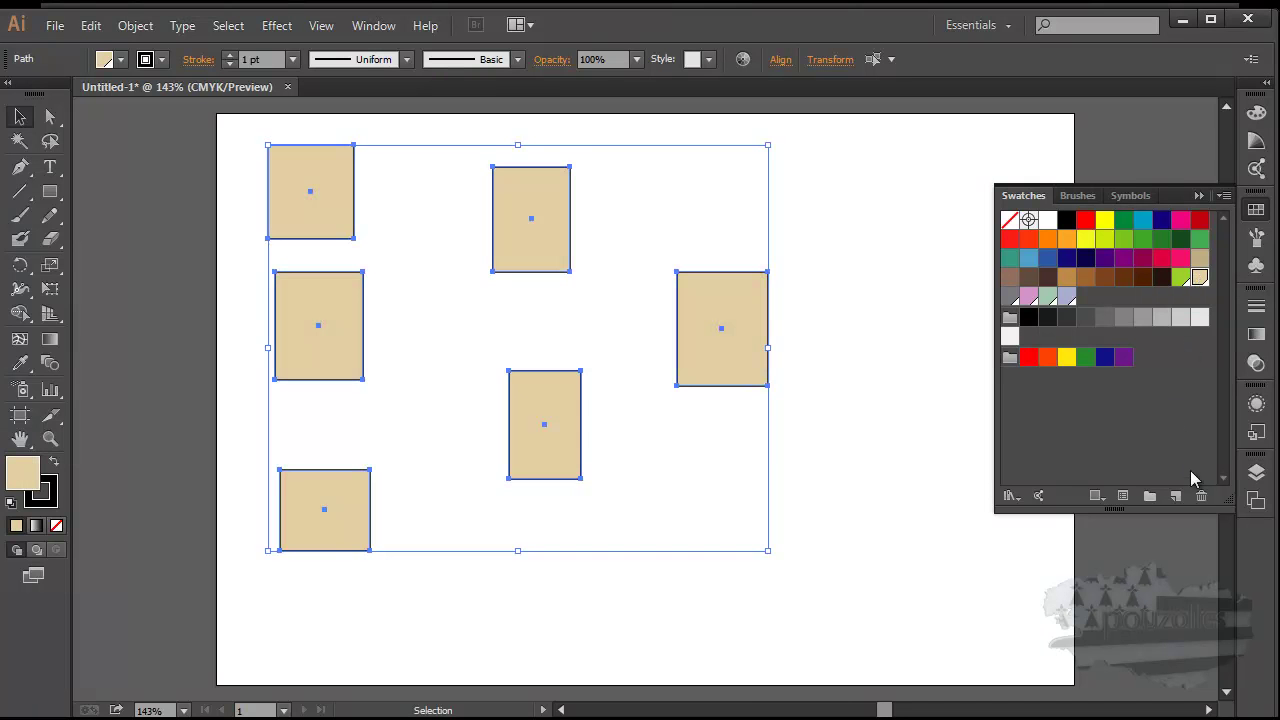
pyautogui.click(1161, 425)
# - Try the purple fill A386E2 on all the selected rectangles and undo it
pyautogui.doubleClick(30, 478)
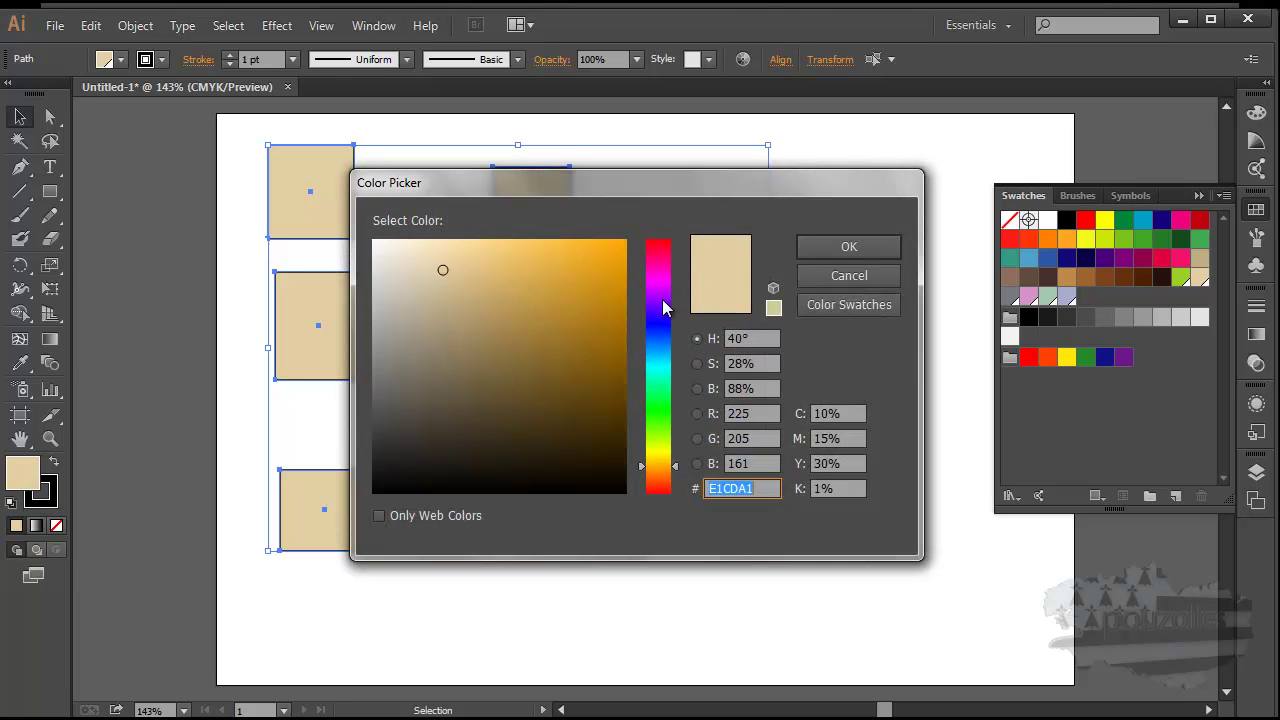
pyautogui.click(663, 310)
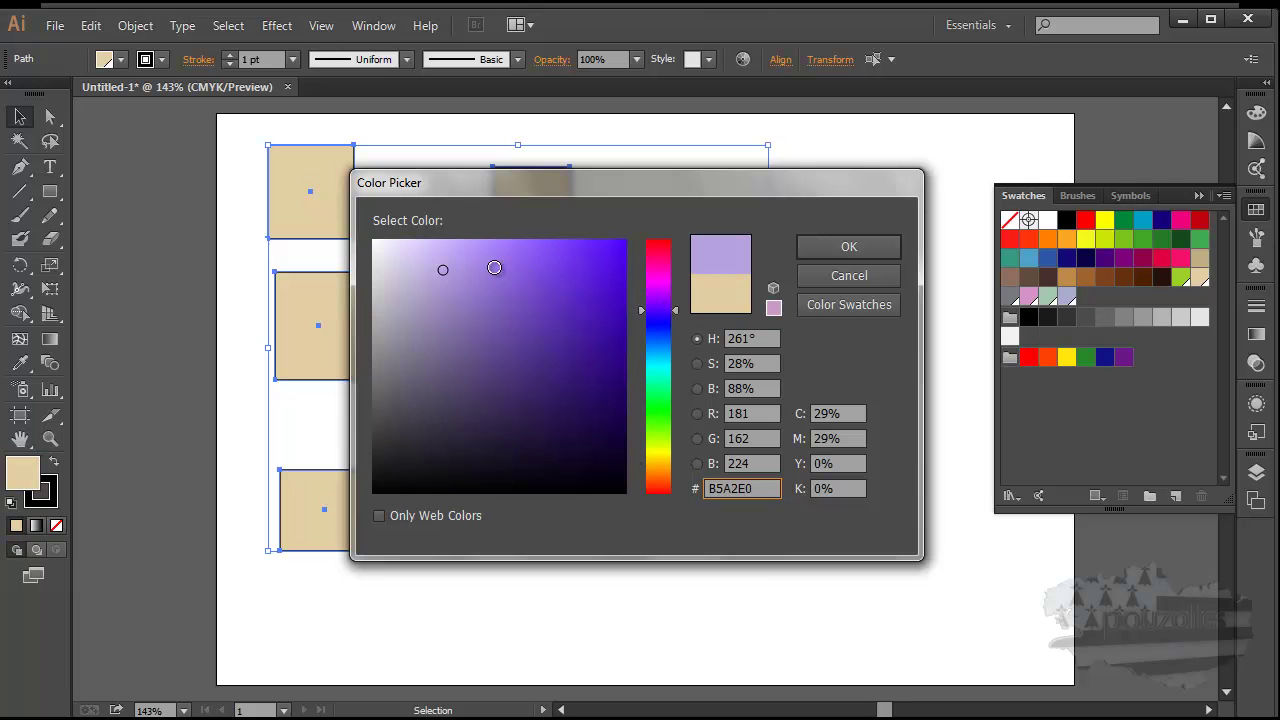
pyautogui.click(478, 266)
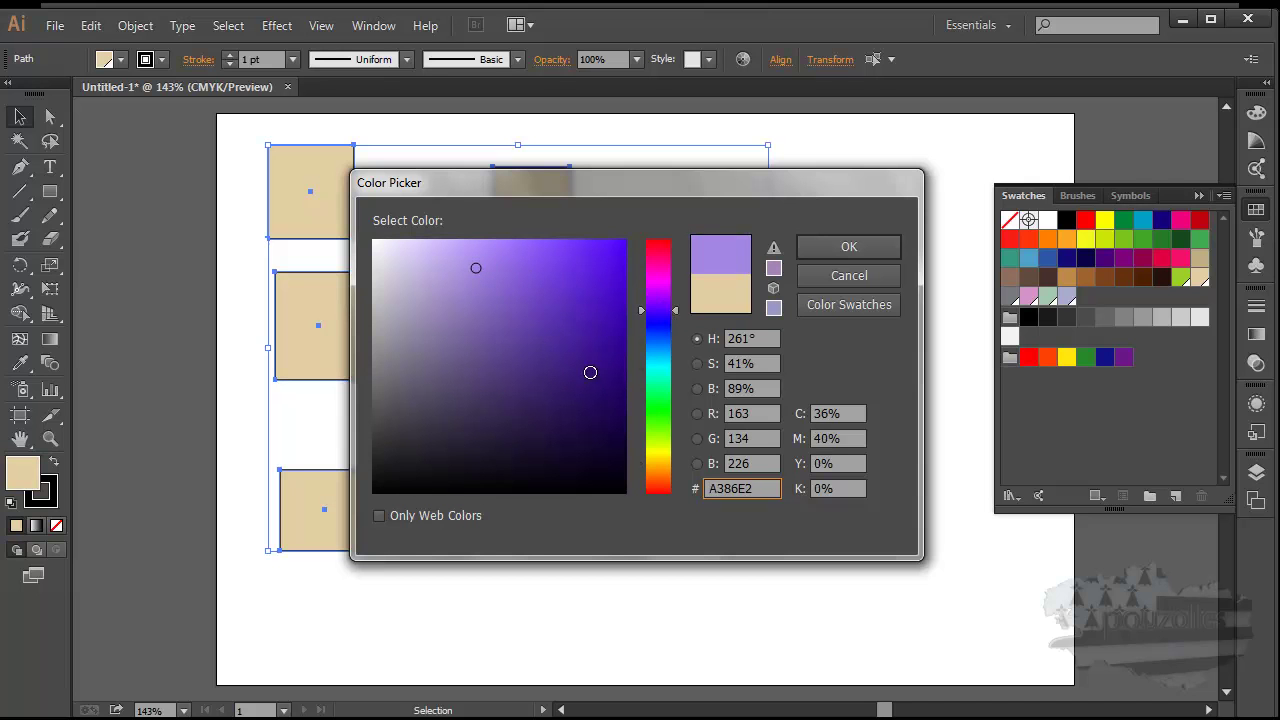
pyautogui.click(837, 249)
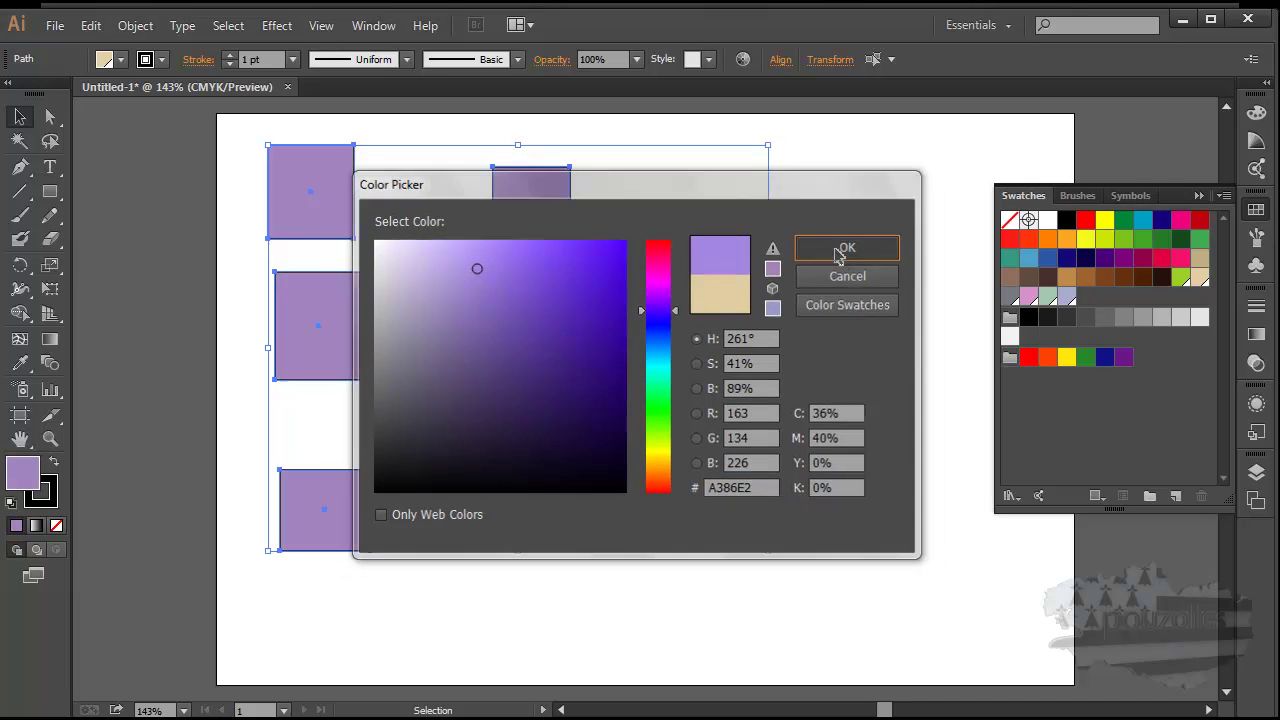
pyautogui.click(186, 264)
pyautogui.click(91, 25)
pyautogui.click(104, 48)
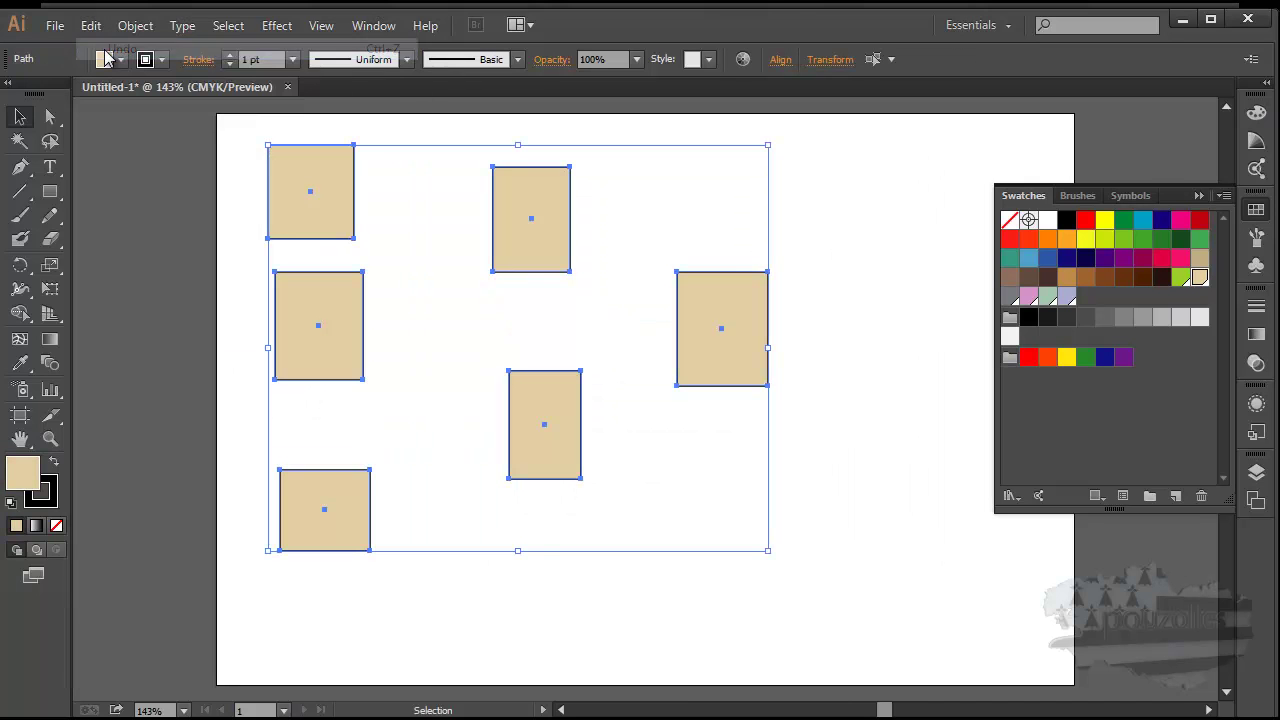
# - With nothing selected, set the fill colour to pink DCA2E0 and apply it to the middle rectangle of the first column
pyautogui.click(141, 276)
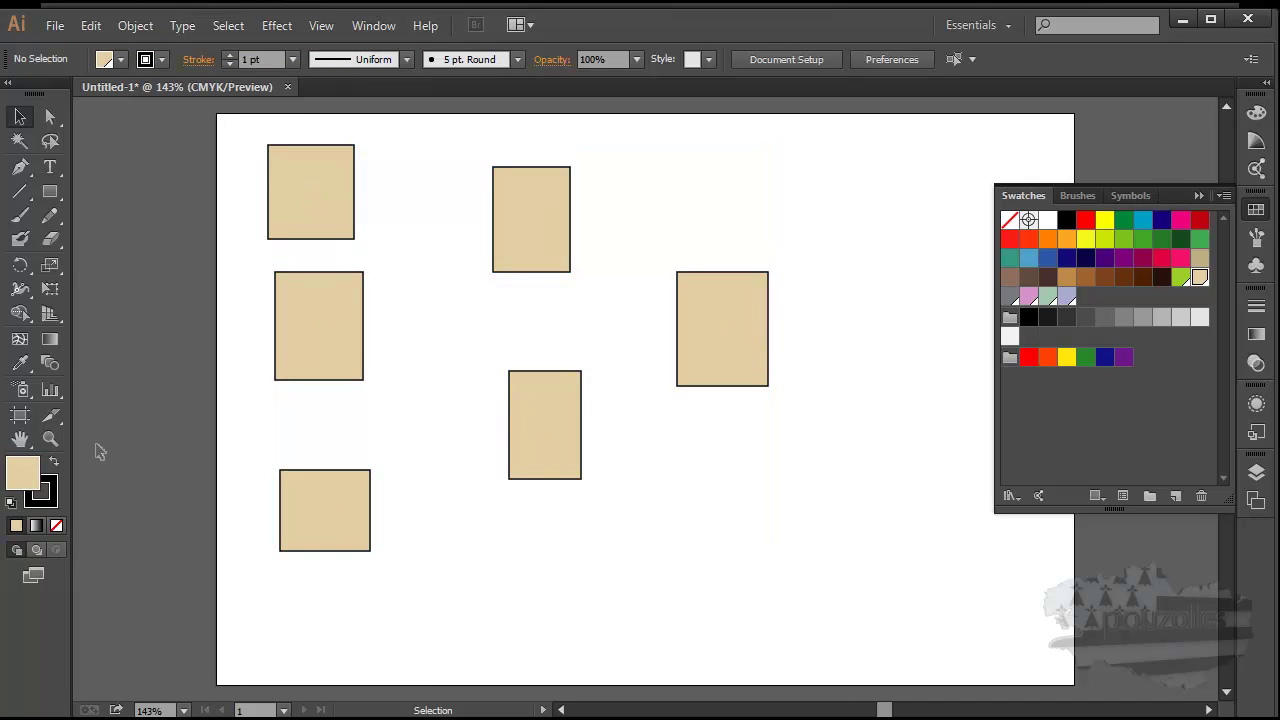
pyautogui.doubleClick(24, 478)
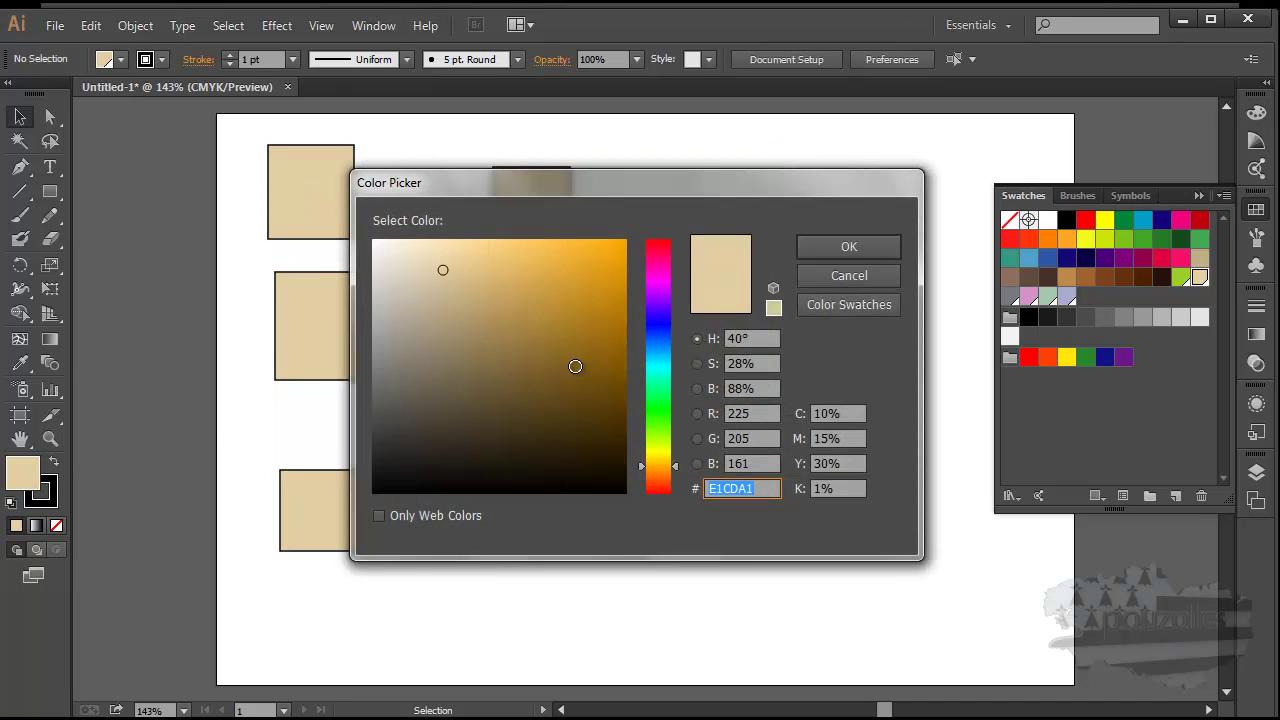
pyautogui.click(671, 286)
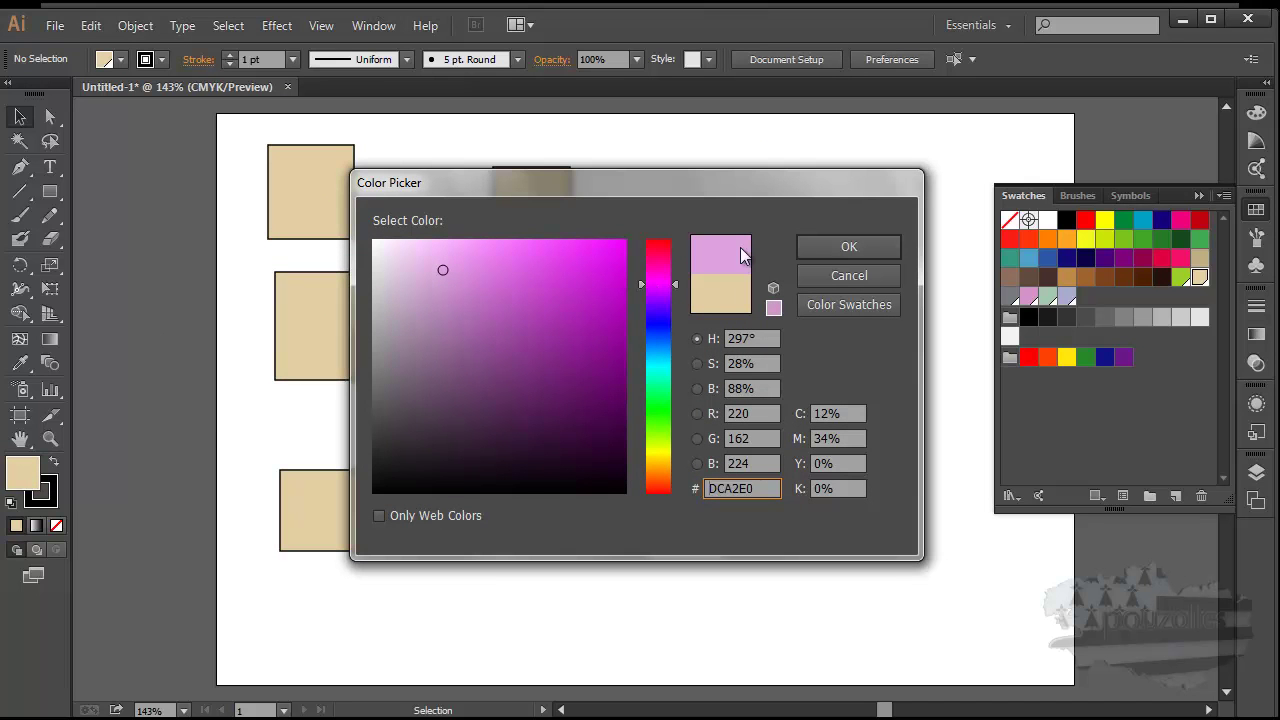
pyautogui.click(831, 248)
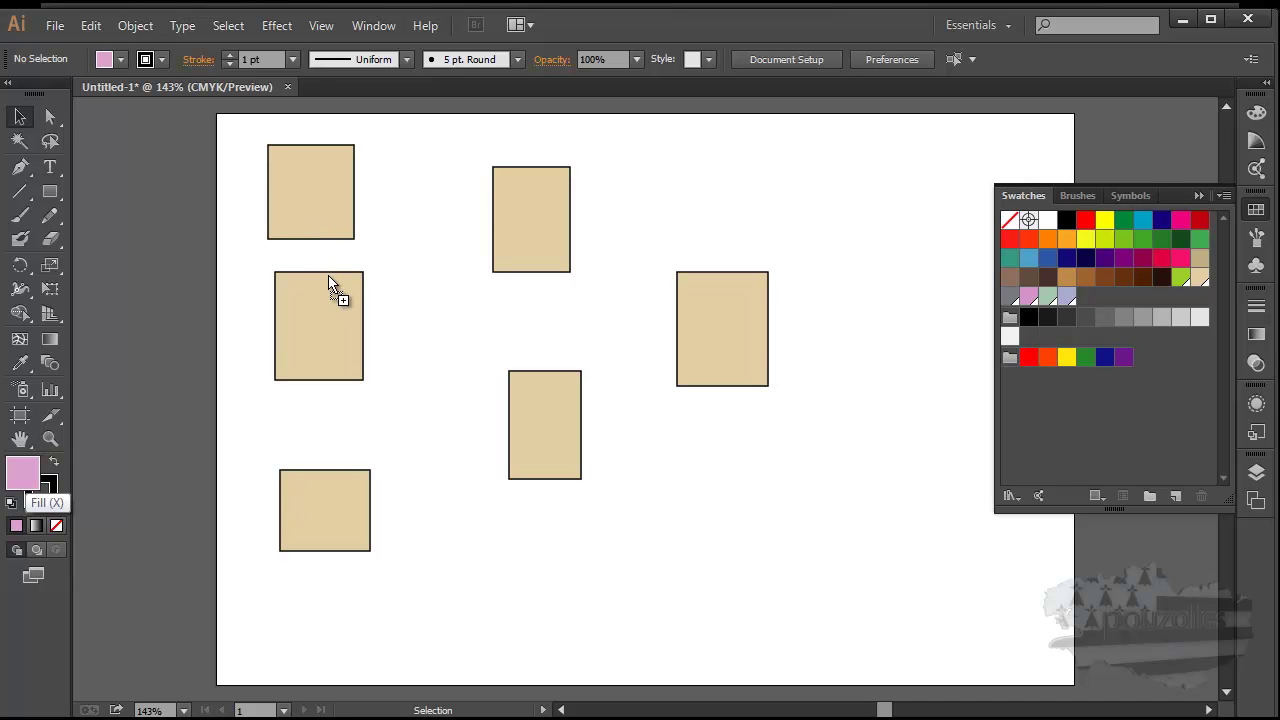
pyautogui.click(328, 337)
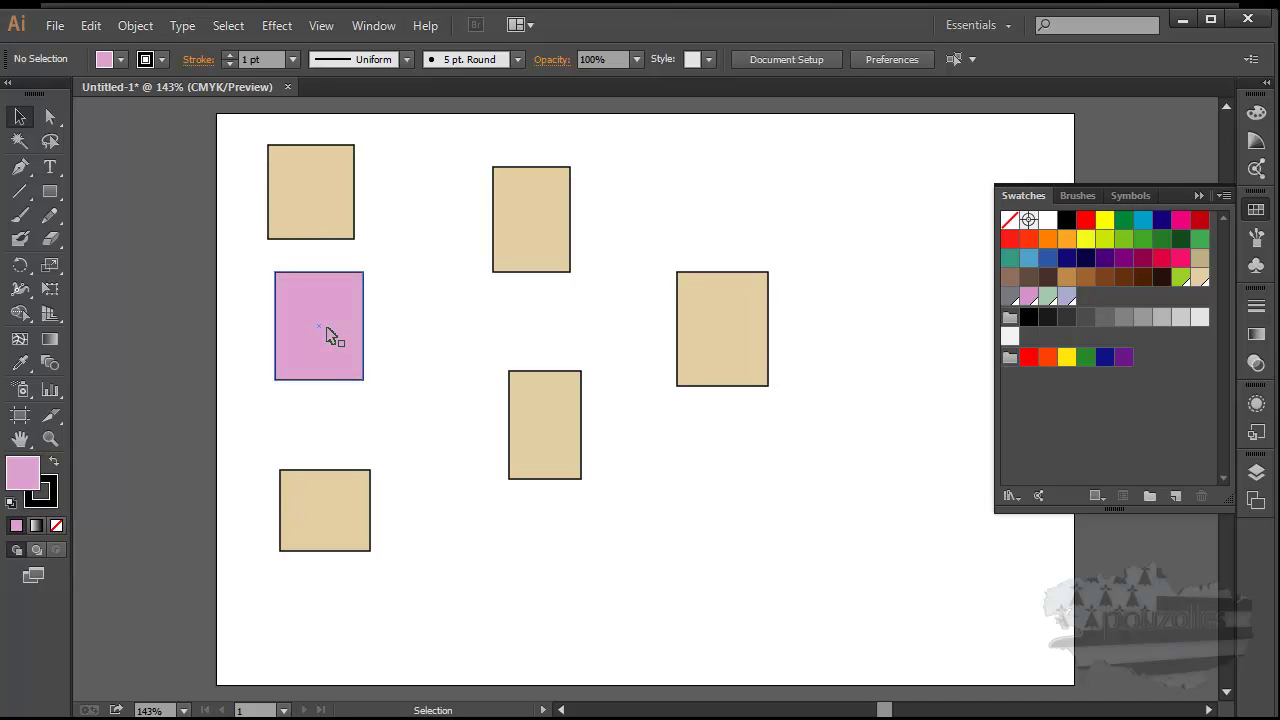
pyautogui.click(215, 365)
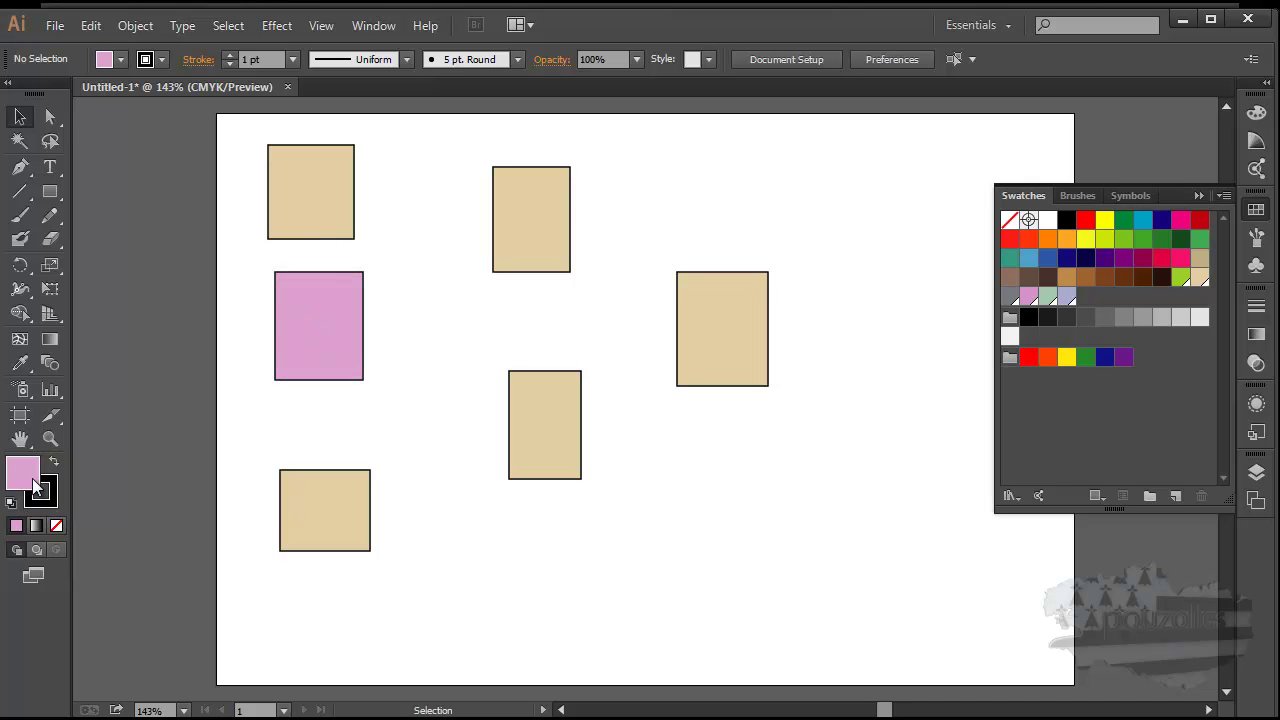
# - Store the current pink fill as a new swatch and create an empty colour group named Color Group 1
pyautogui.moveTo(76, 470)
pyautogui.mouseDown()
pyautogui.moveTo(643, 400)
pyautogui.moveTo(996, 390)
pyautogui.moveTo(1133, 366)
pyautogui.moveTo(1018, 333)
pyautogui.moveTo(1076, 295)
pyautogui.mouseUp()
pyautogui.click(1132, 391)
pyautogui.click(1151, 496)
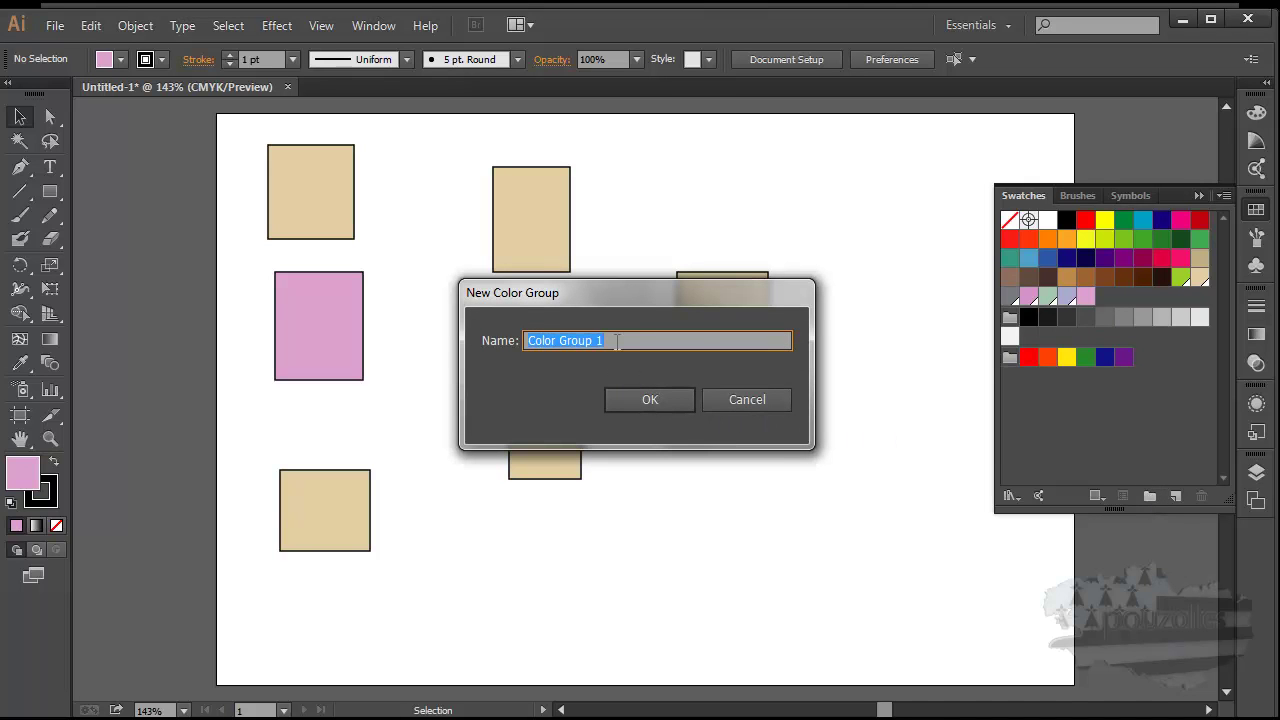
pyautogui.click(636, 398)
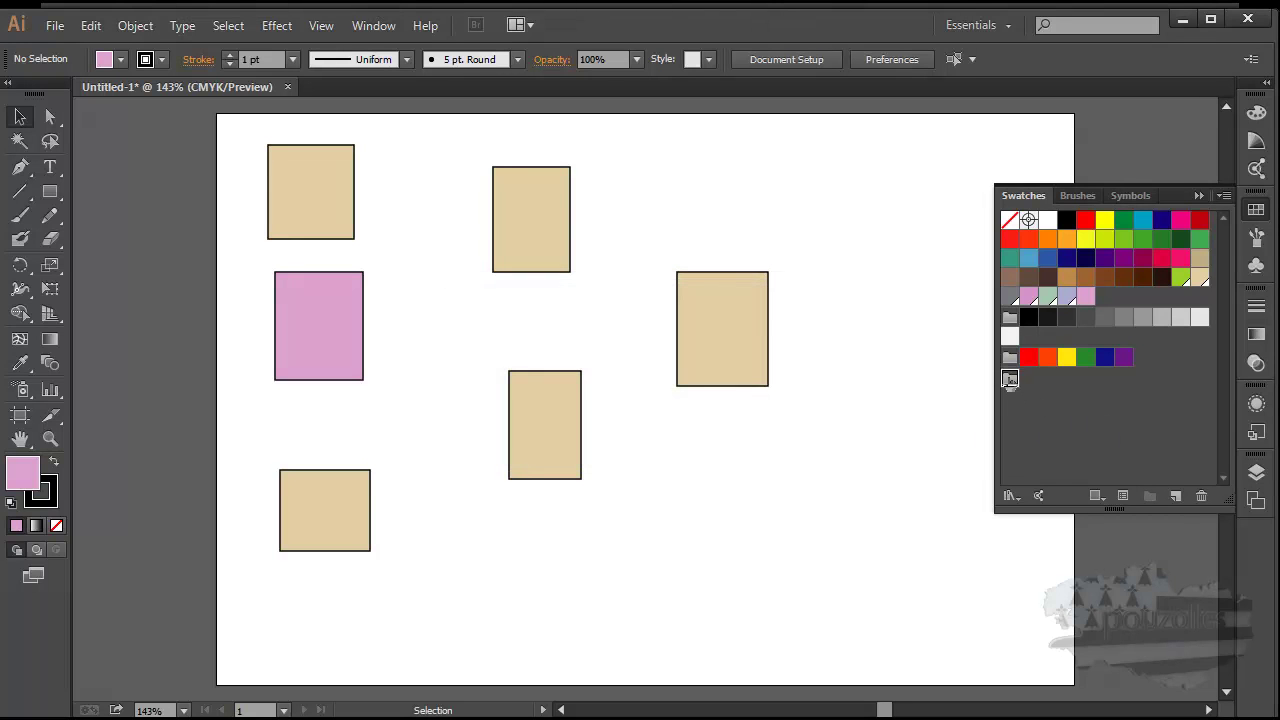
# - Move the seven added swatches, from lime green to the last pink, into the empty colour group and deselect them
pyautogui.click(1181, 278)
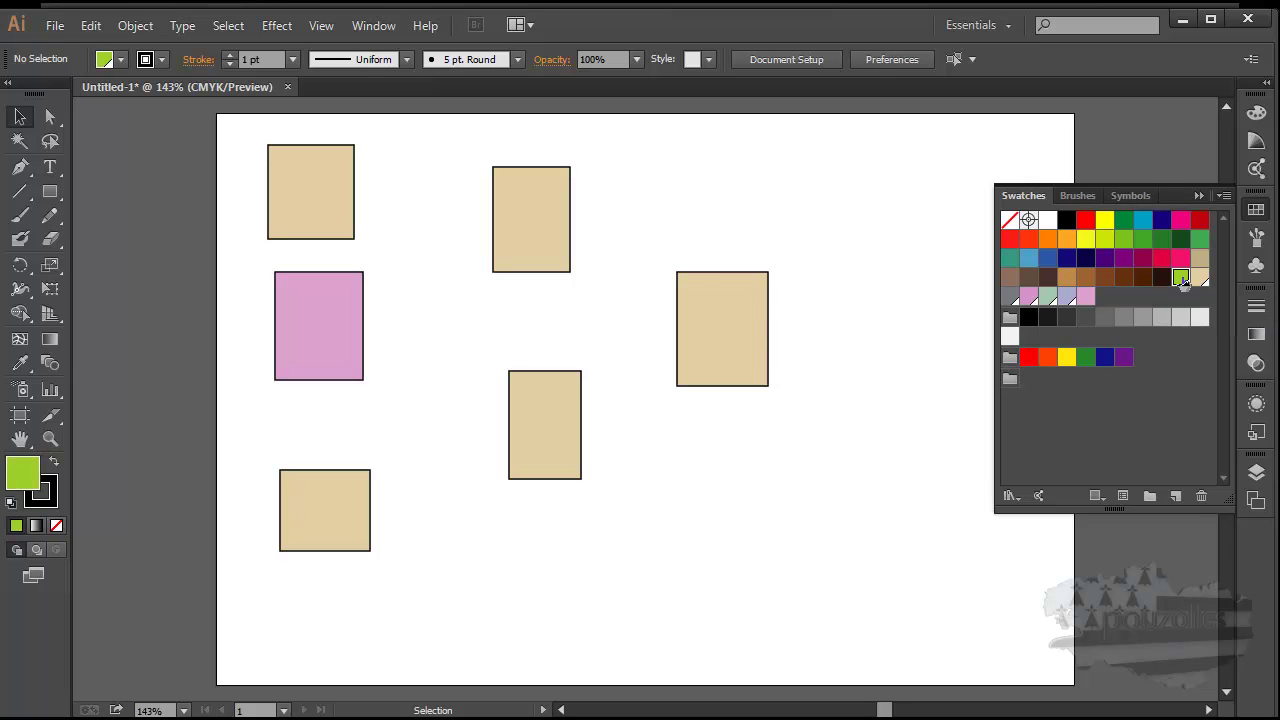
pyautogui.keyDown('shift'); pyautogui.click(1086, 296); pyautogui.keyUp('shift')
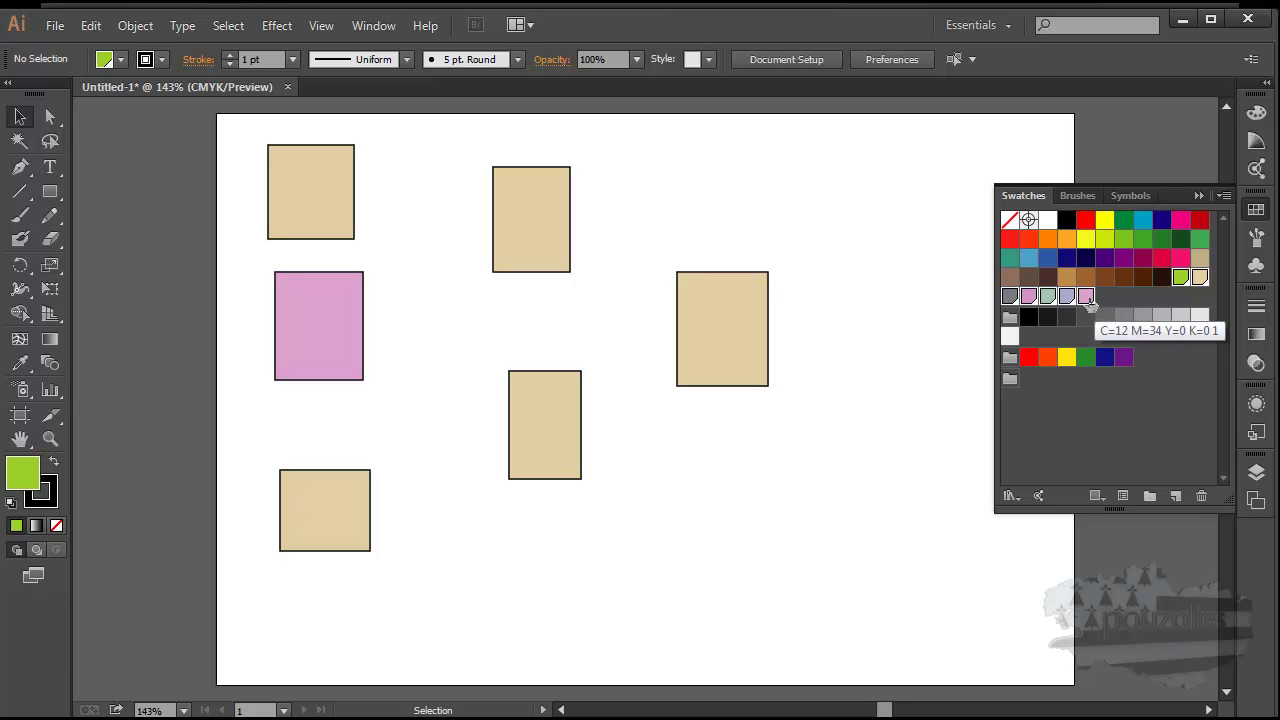
pyautogui.moveTo(1088, 300); pyautogui.dragTo(1052, 383)
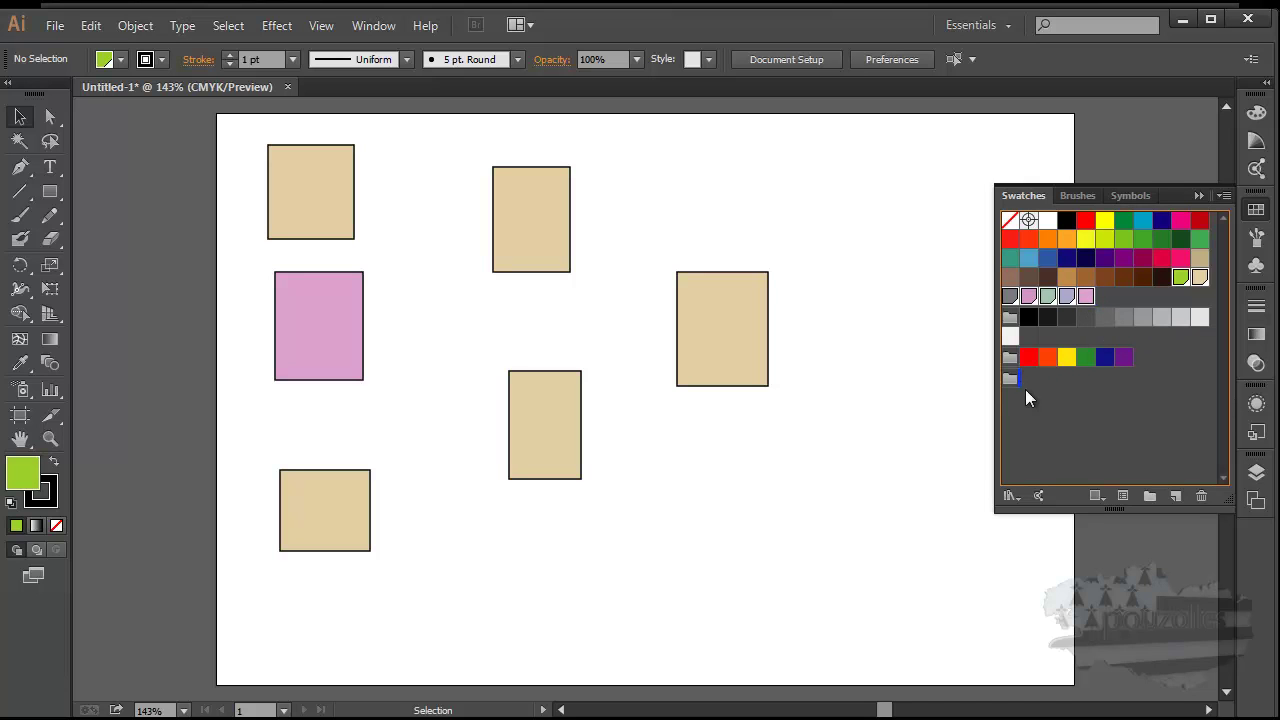
pyautogui.moveTo(1026, 390); pyautogui.dragTo(1026, 390)
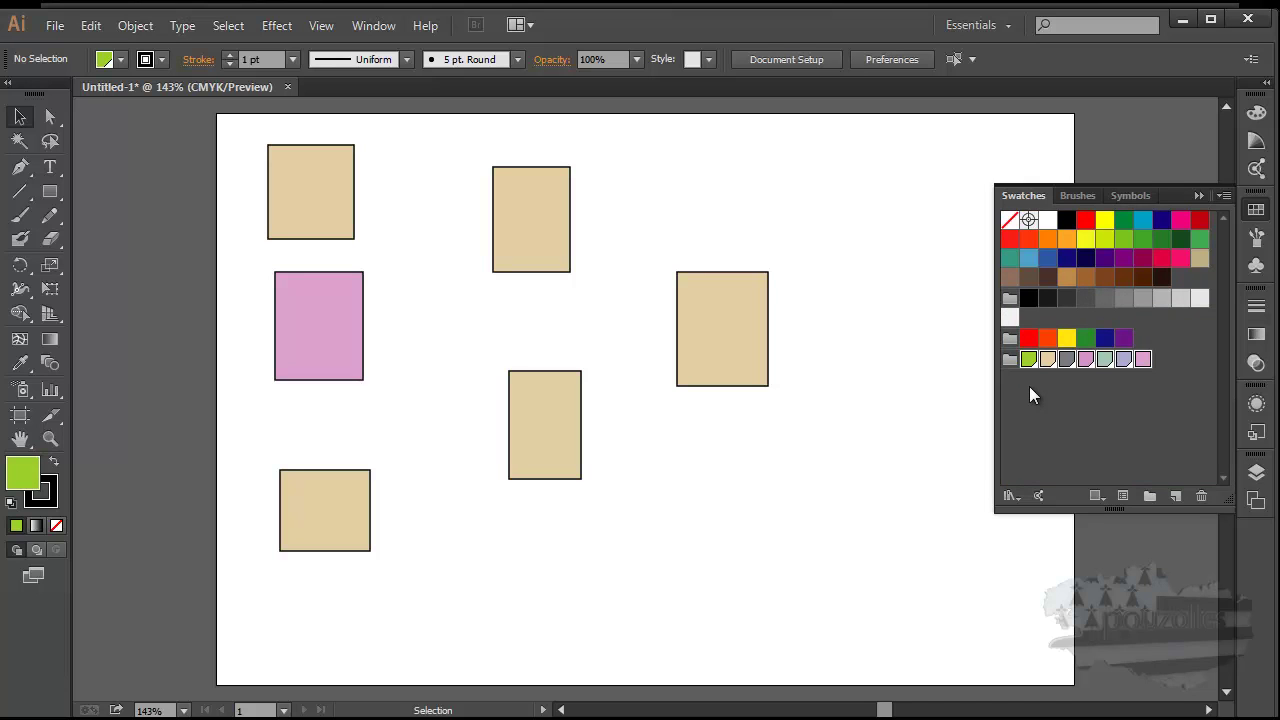
pyautogui.click(1093, 425)
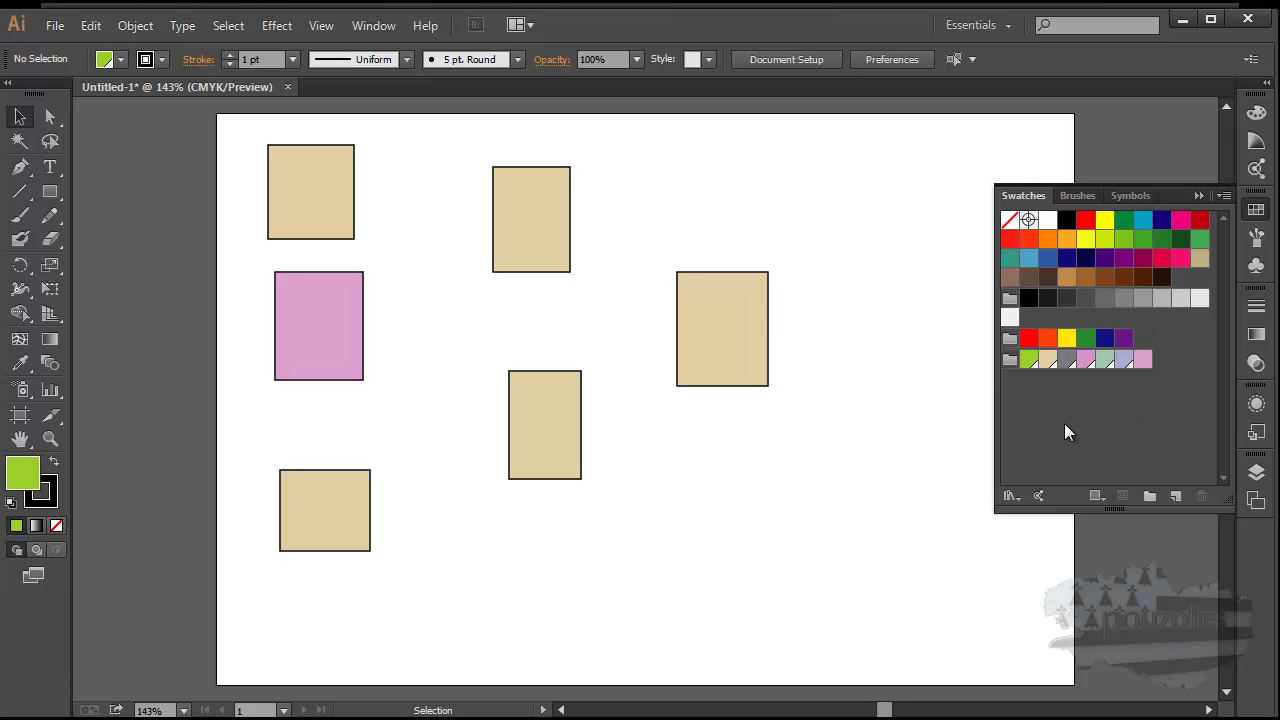
# - Open the Ancient swatch library from the Art History collection, enlarge it to view its colour groups and close it
pyautogui.click(1011, 497)
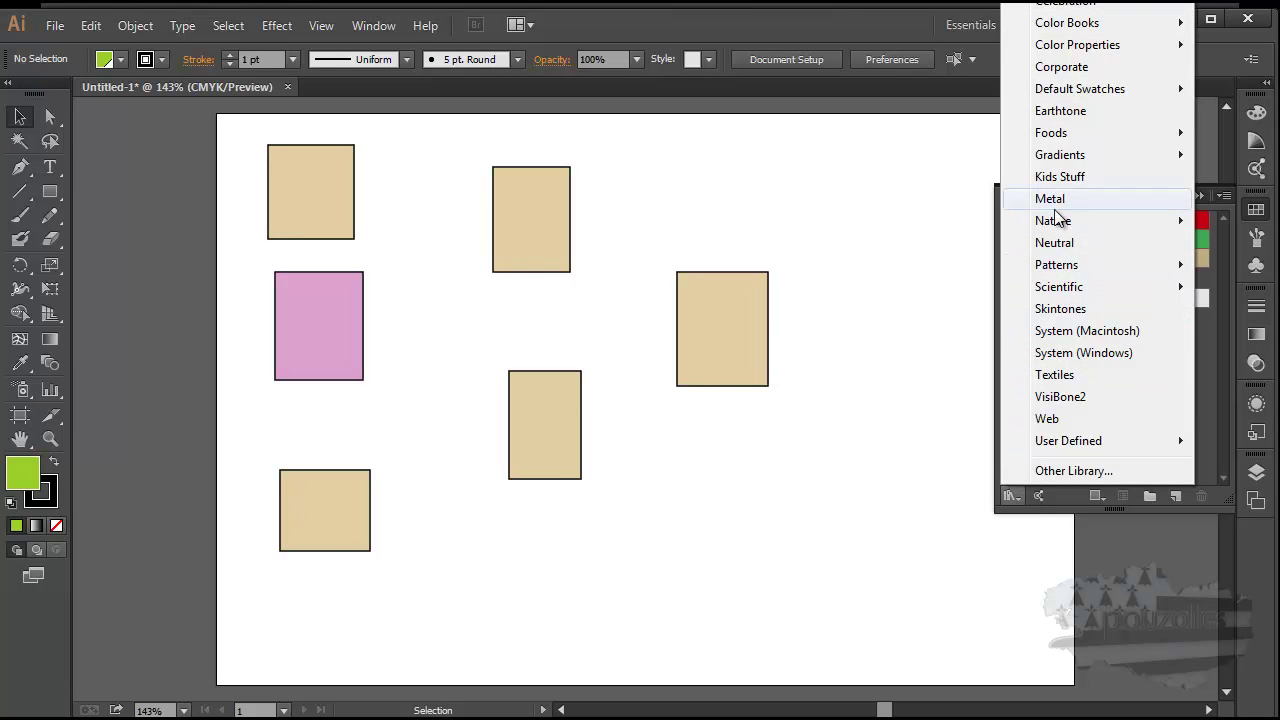
pyautogui.moveTo(1060, 3)
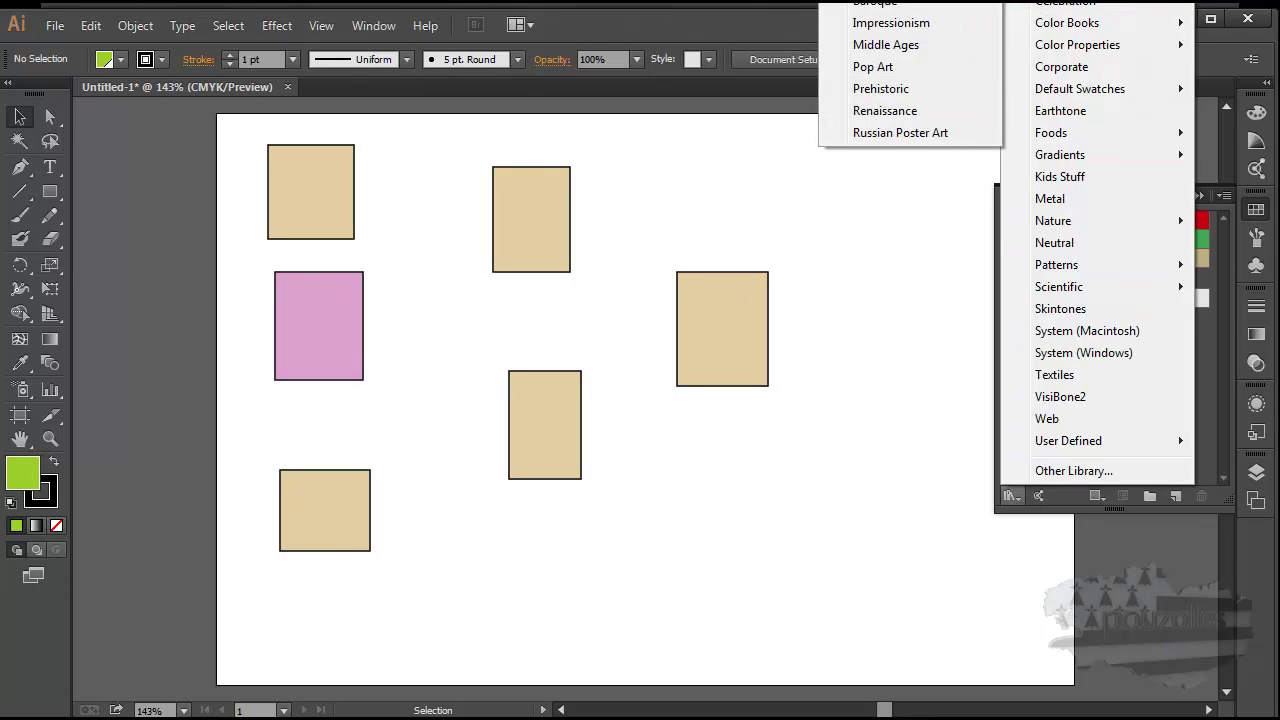
pyautogui.click(880, 2)
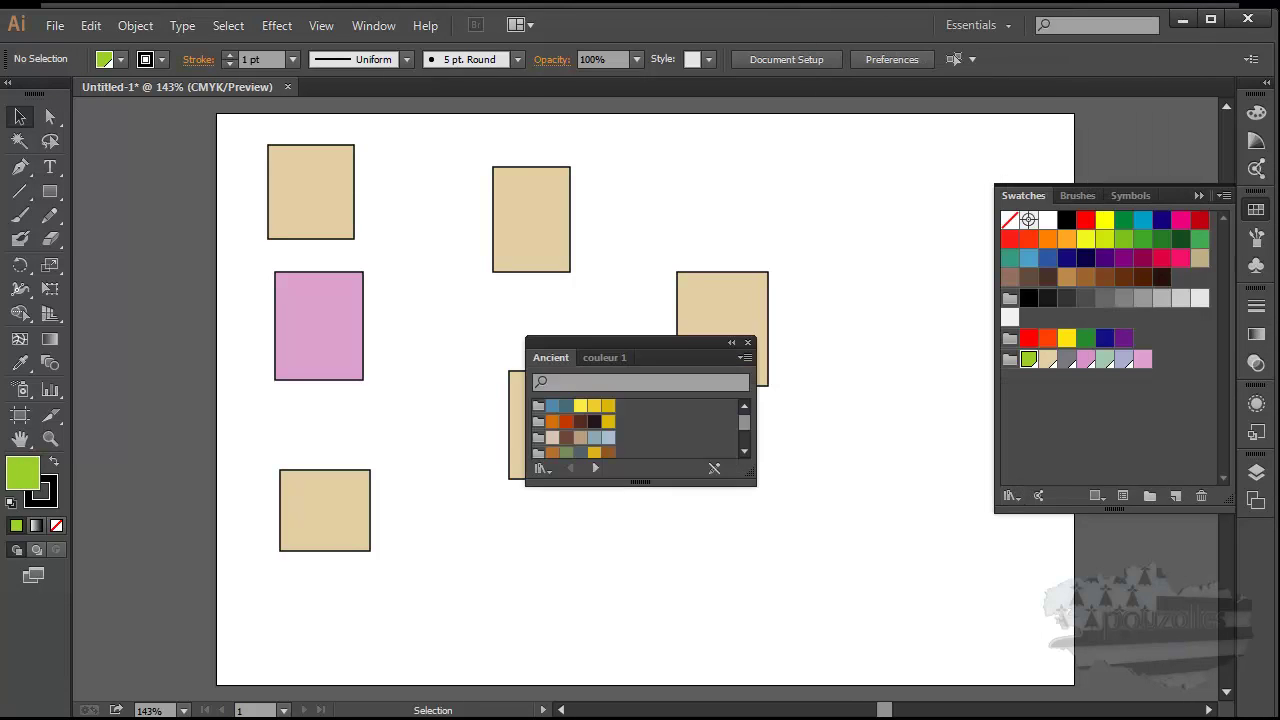
pyautogui.moveTo(750, 482); pyautogui.dragTo(852, 608)
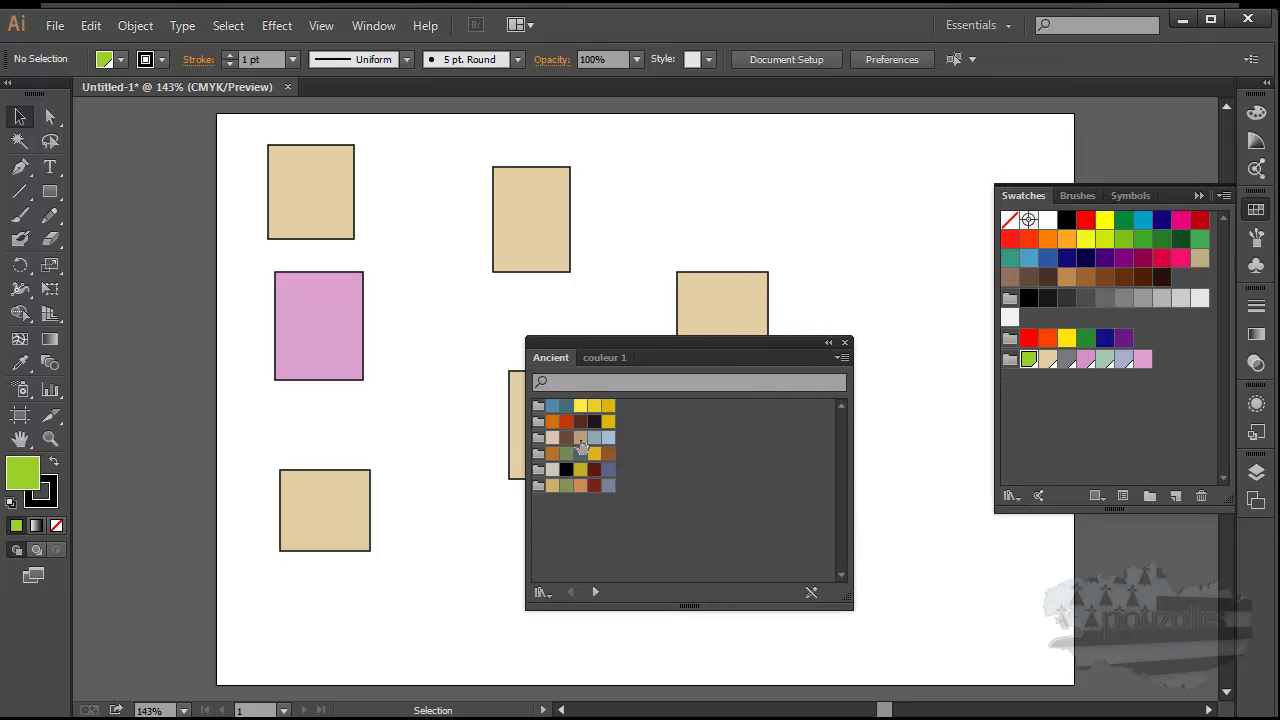
pyautogui.click(844, 342)
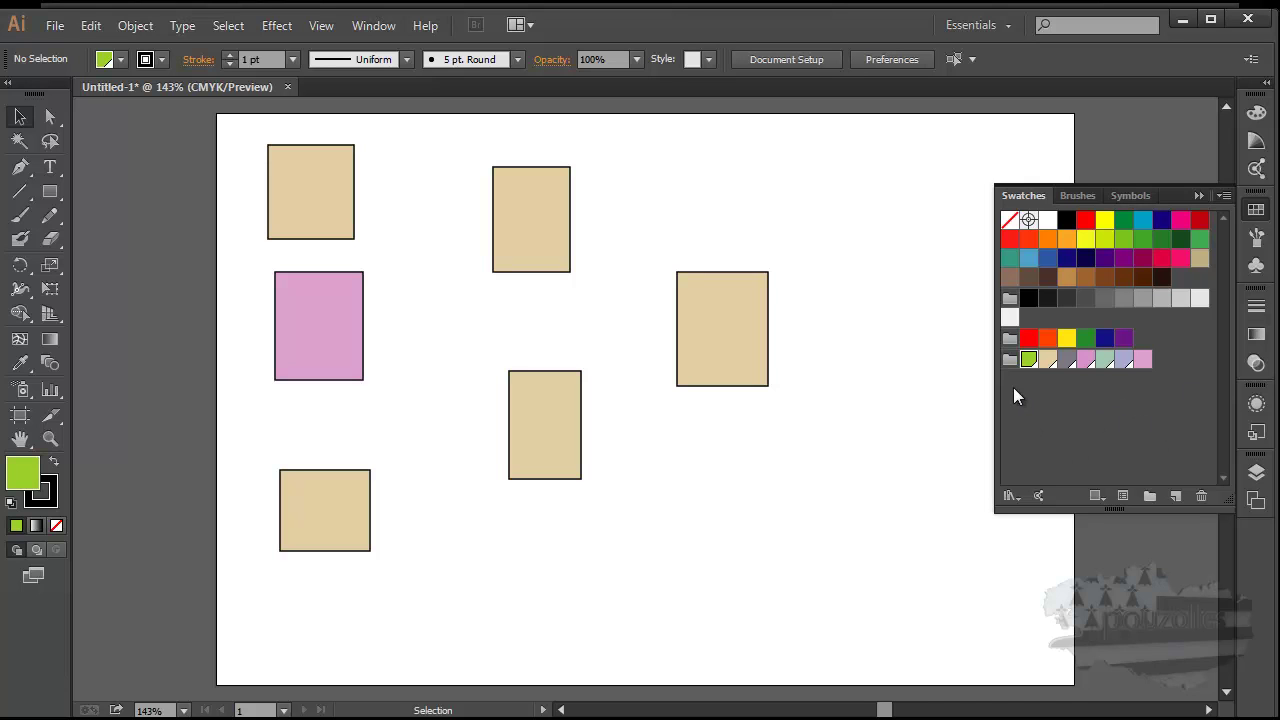
pyautogui.click(1223, 195)
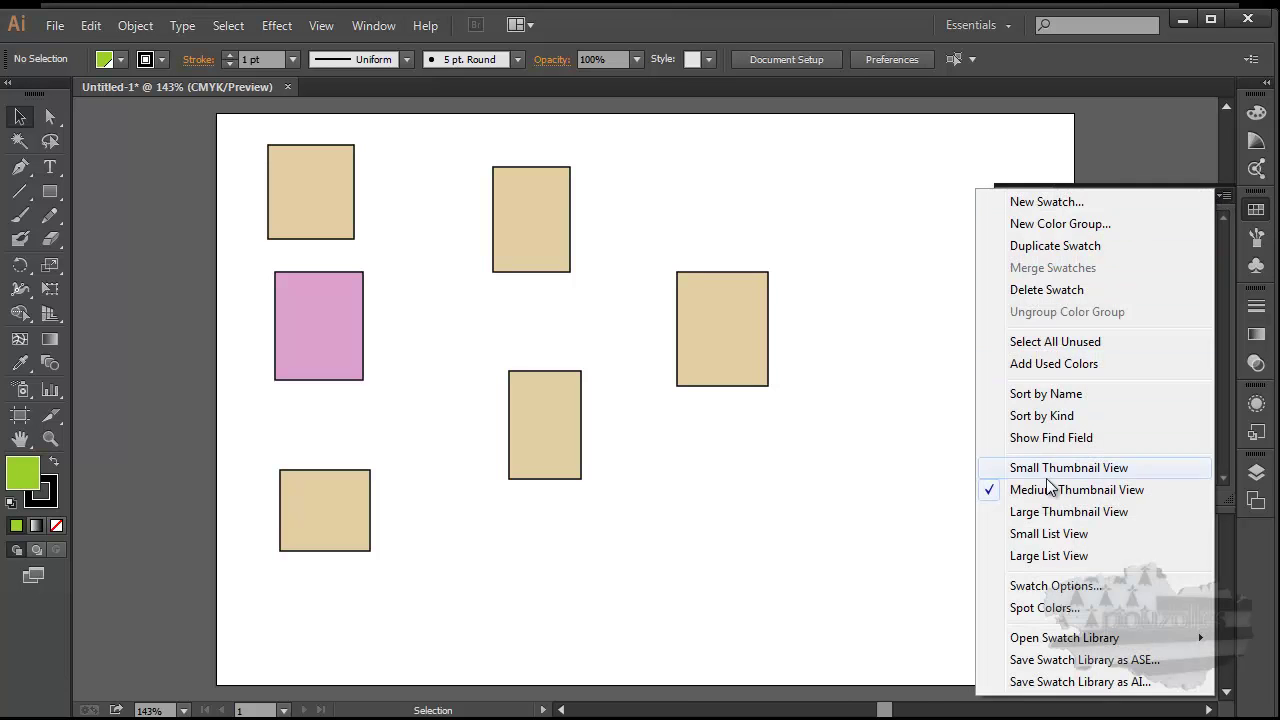
pyautogui.click(1075, 636)
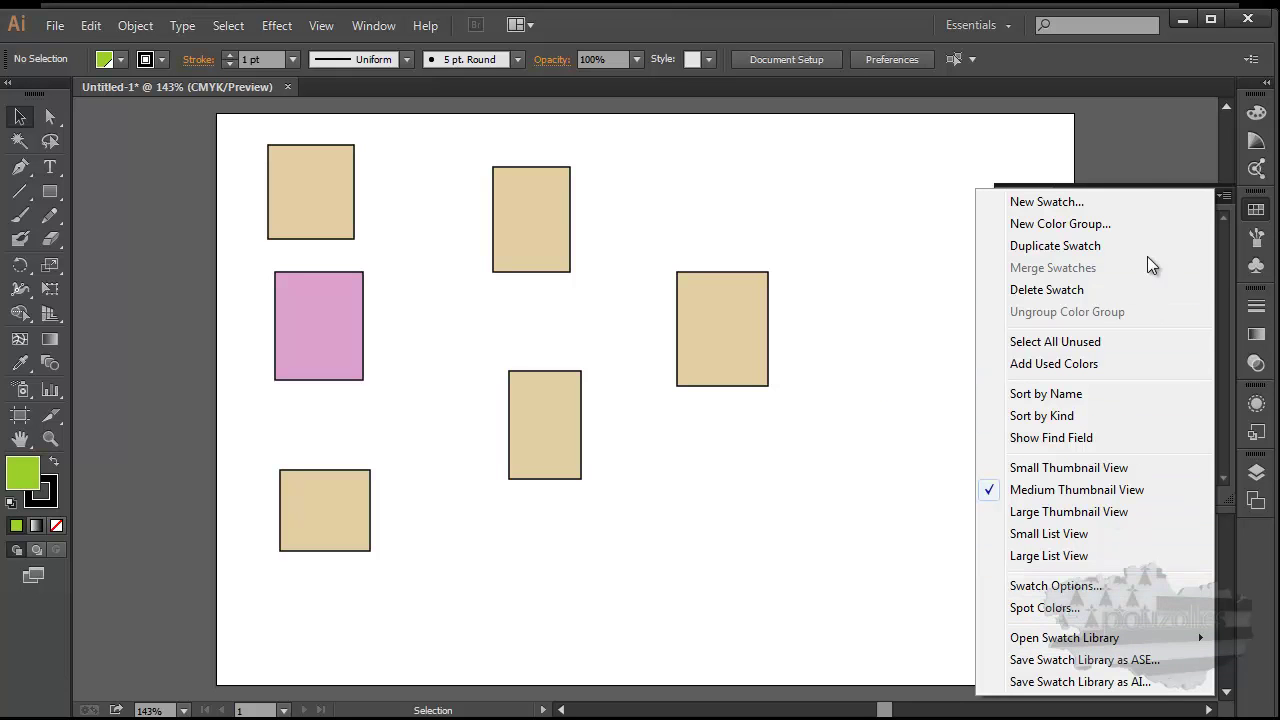
pyautogui.click(1050, 331)
# - Open the Web swatch library and enlarge it so that all its colours fit
pyautogui.click(1010, 496)
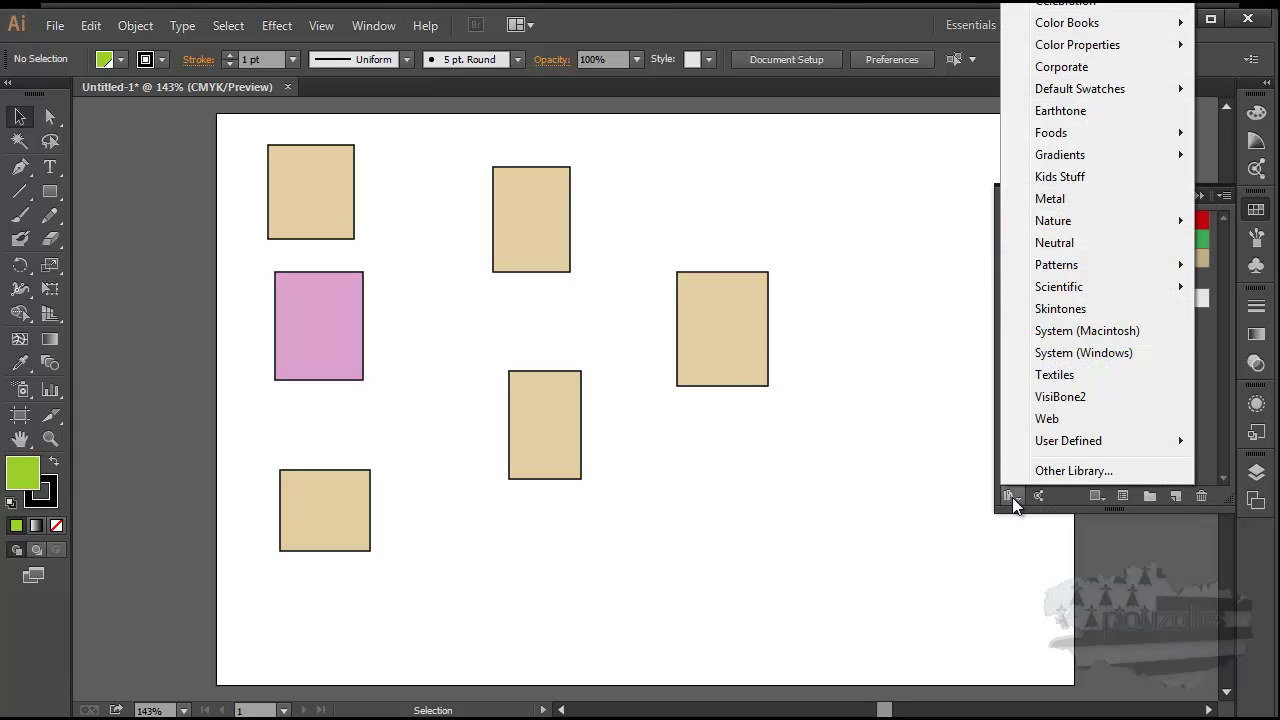
pyautogui.click(1063, 419)
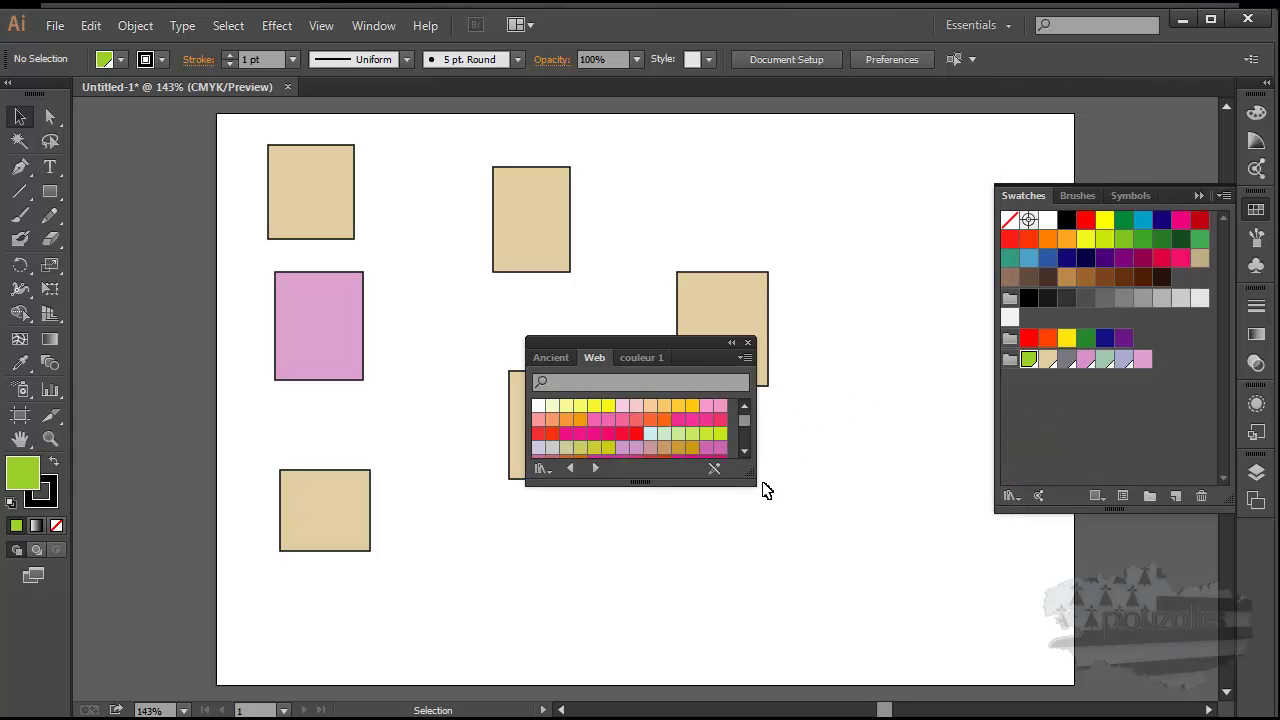
pyautogui.moveTo(755, 486); pyautogui.dragTo(862, 645)
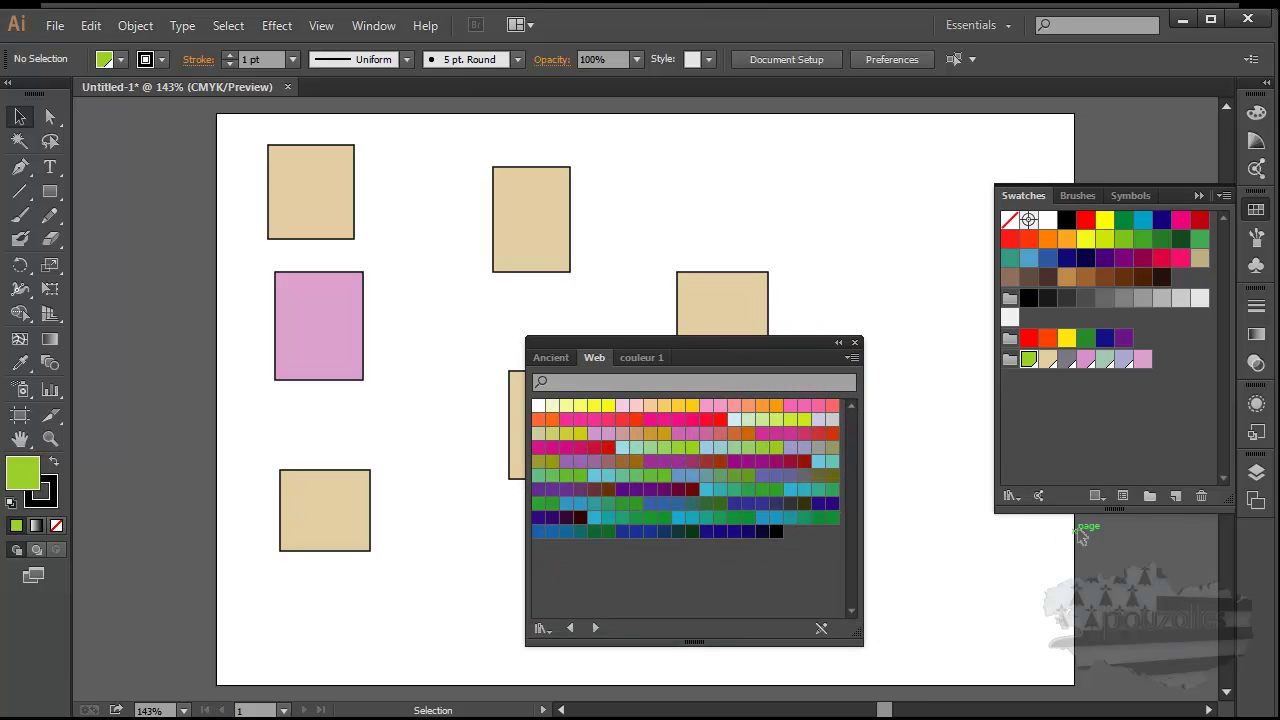
# - Create a colour group named Color Group 2 and move its lime green swatch back to the end of the previous group
pyautogui.click(1150, 495)
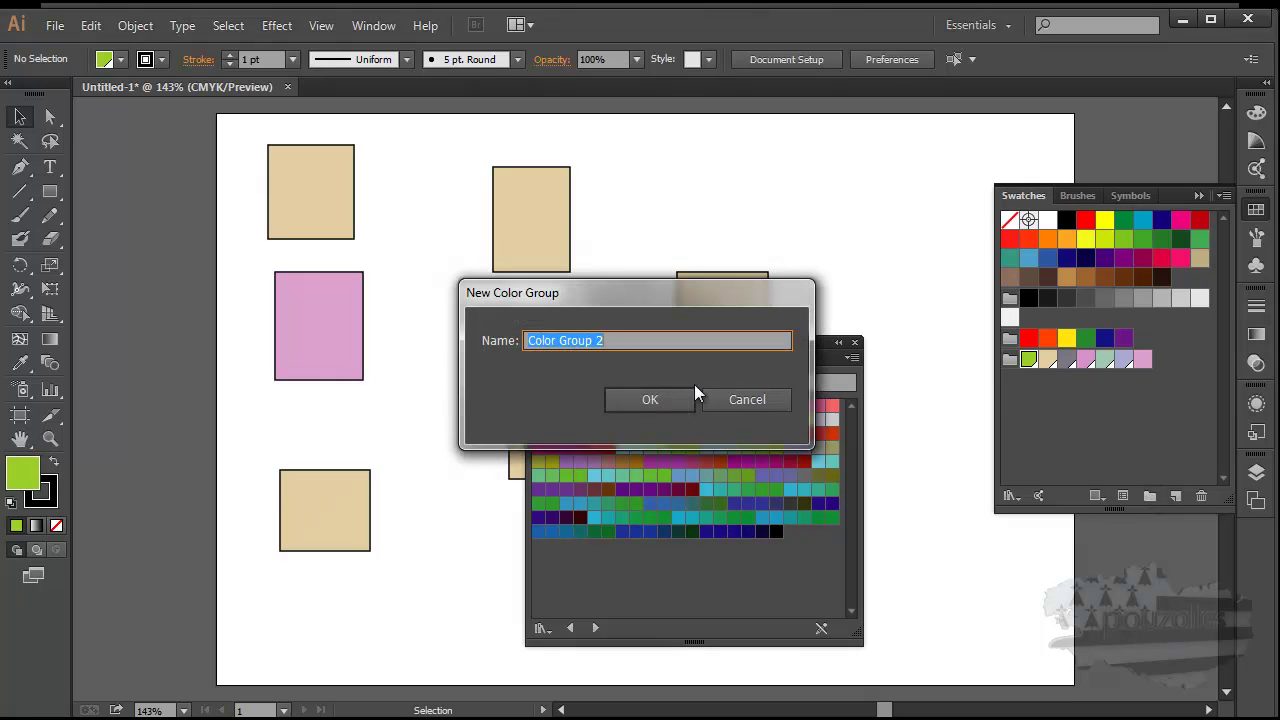
pyautogui.click(646, 399)
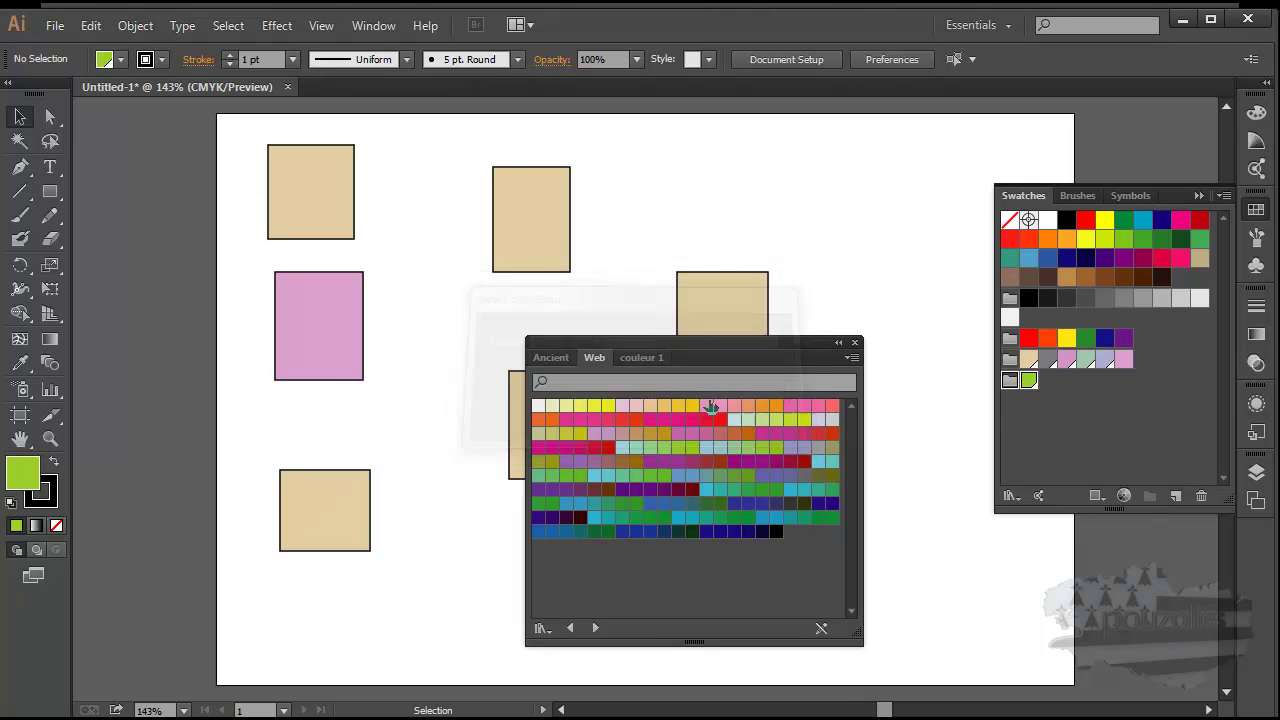
pyautogui.click(1029, 381)
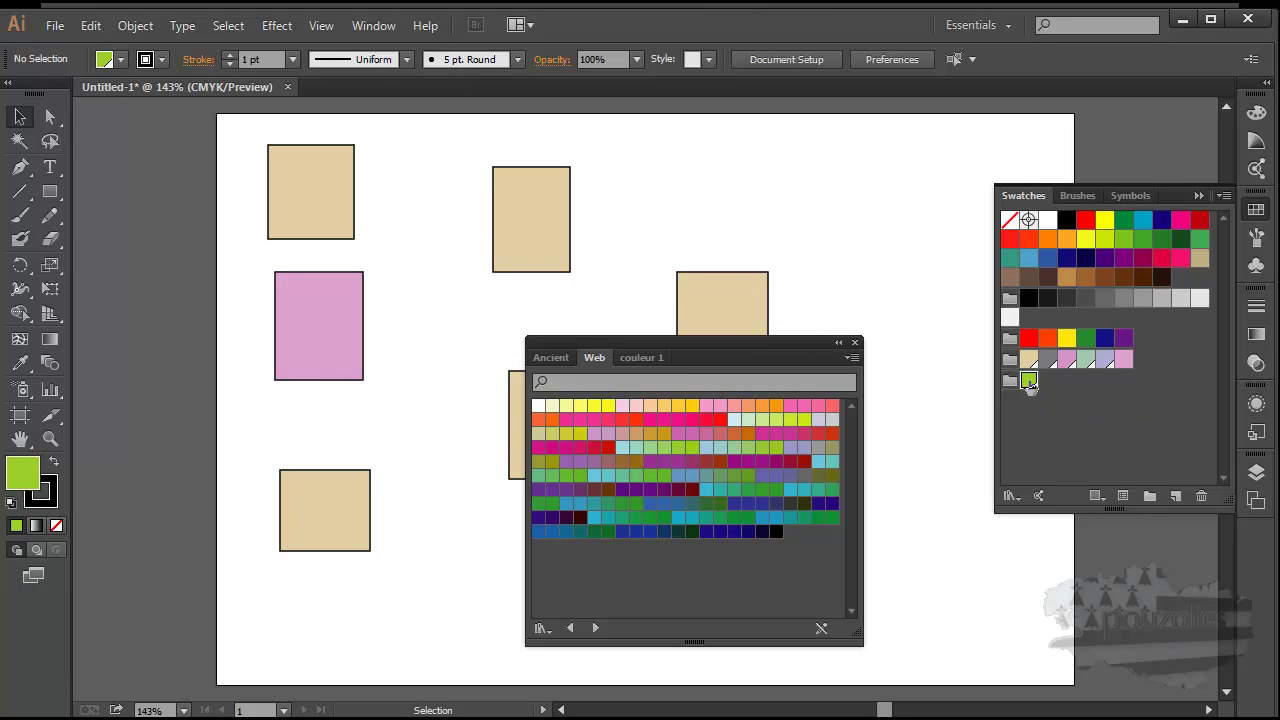
pyautogui.moveTo(1030, 387); pyautogui.dragTo(1143, 367)
# - Add all the Web library swatches, from white to black, to the empty colour group and close the library
pyautogui.click(1010, 381)
pyautogui.click(539, 406)
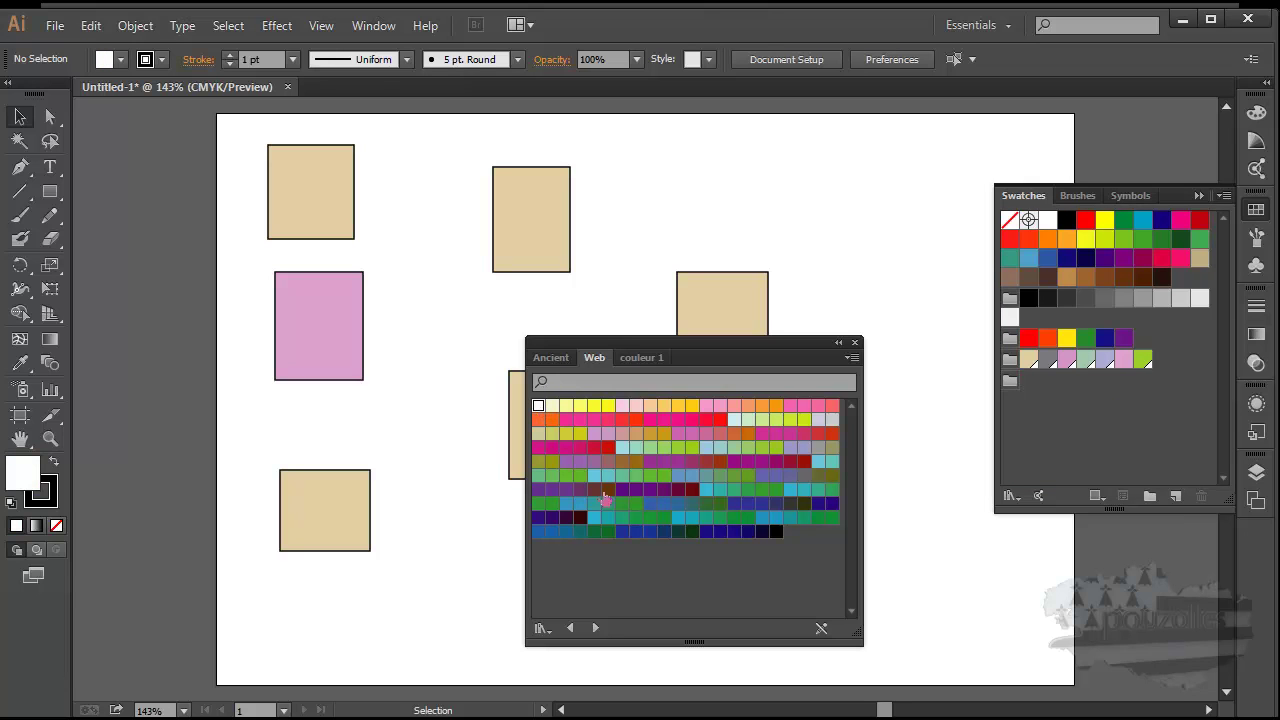
pyautogui.keyDown('shift'); pyautogui.click(776, 532); pyautogui.keyUp('shift')
pyautogui.moveTo(764, 498)
pyautogui.mouseDown()
pyautogui.moveTo(983, 417)
pyautogui.moveTo(1014, 382)
pyautogui.mouseUp()
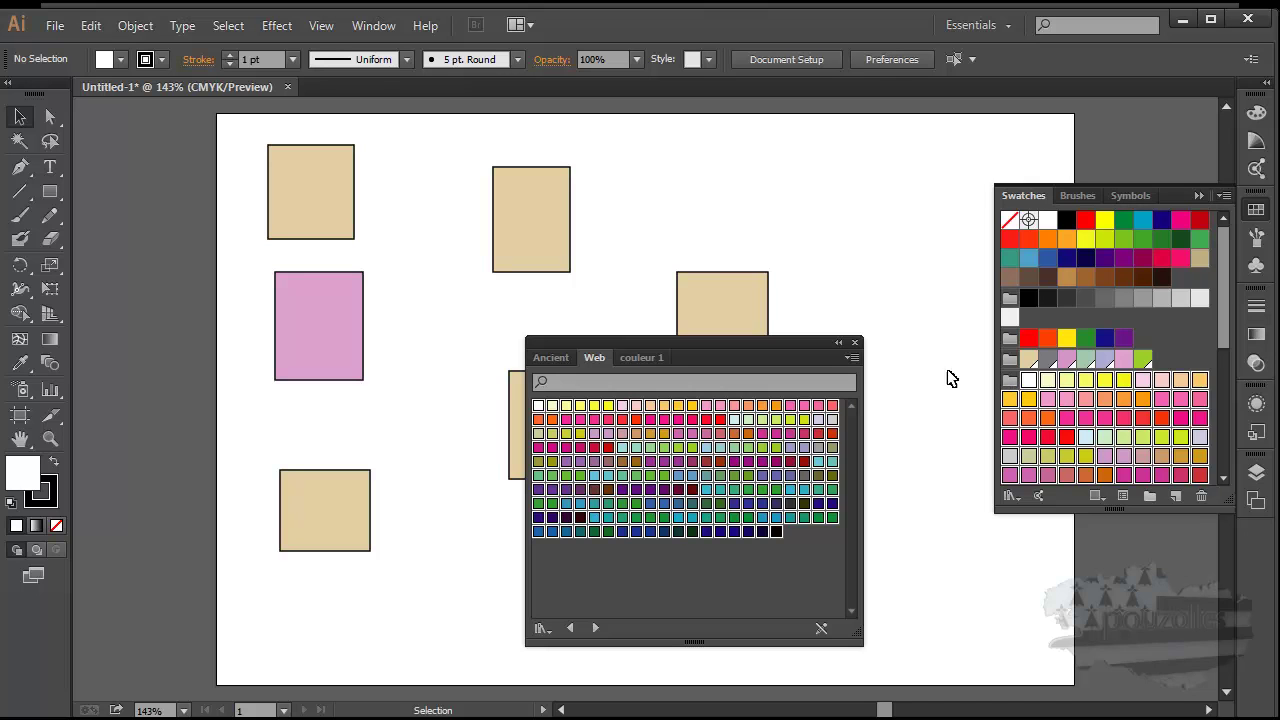
pyautogui.click(855, 342)
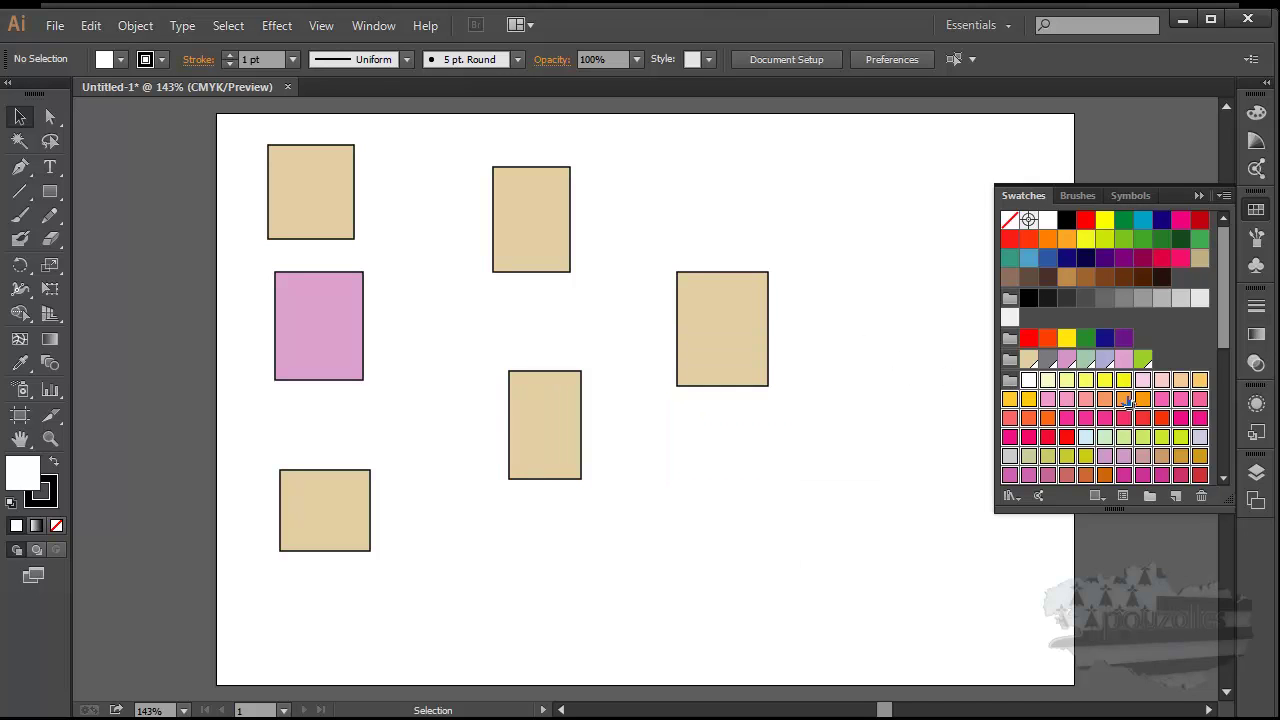
pyautogui.moveTo(1220, 317); pyautogui.dragTo(1207, 291)
# - Save the swatches as an AI swatch library named couleur 2 in the Swatches folder
pyautogui.click(1224, 196)
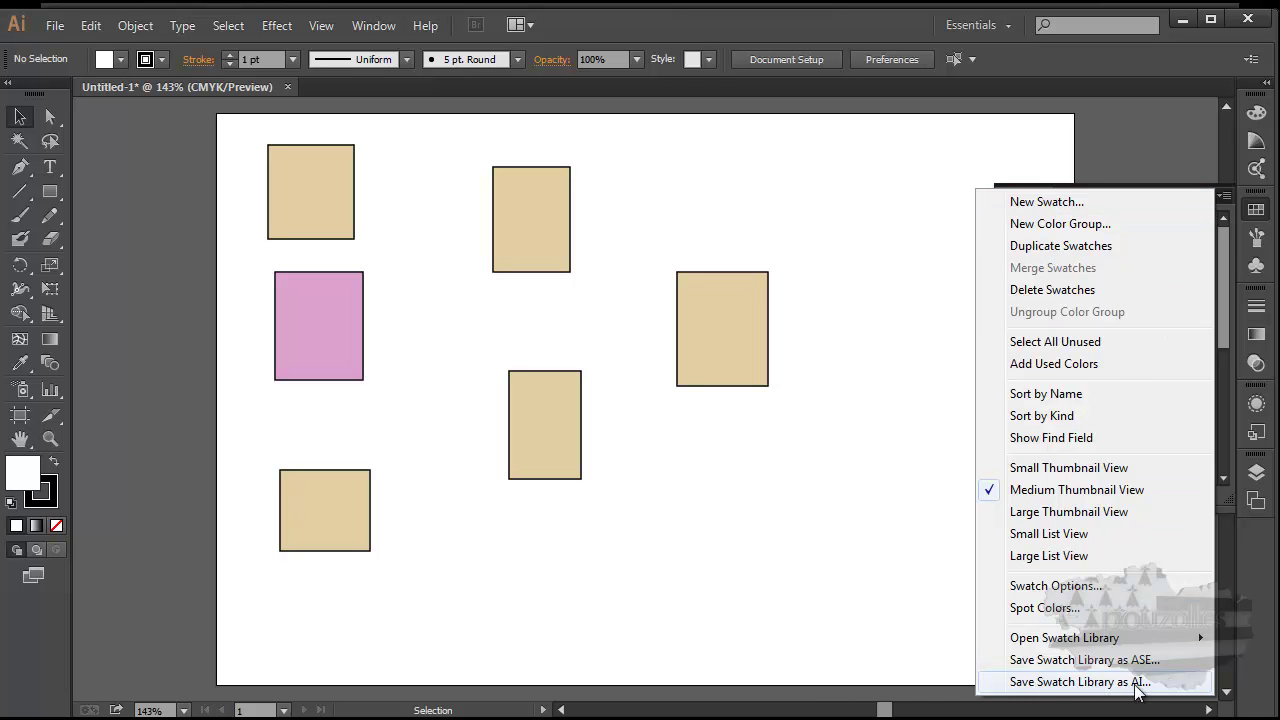
pyautogui.click(1095, 685)
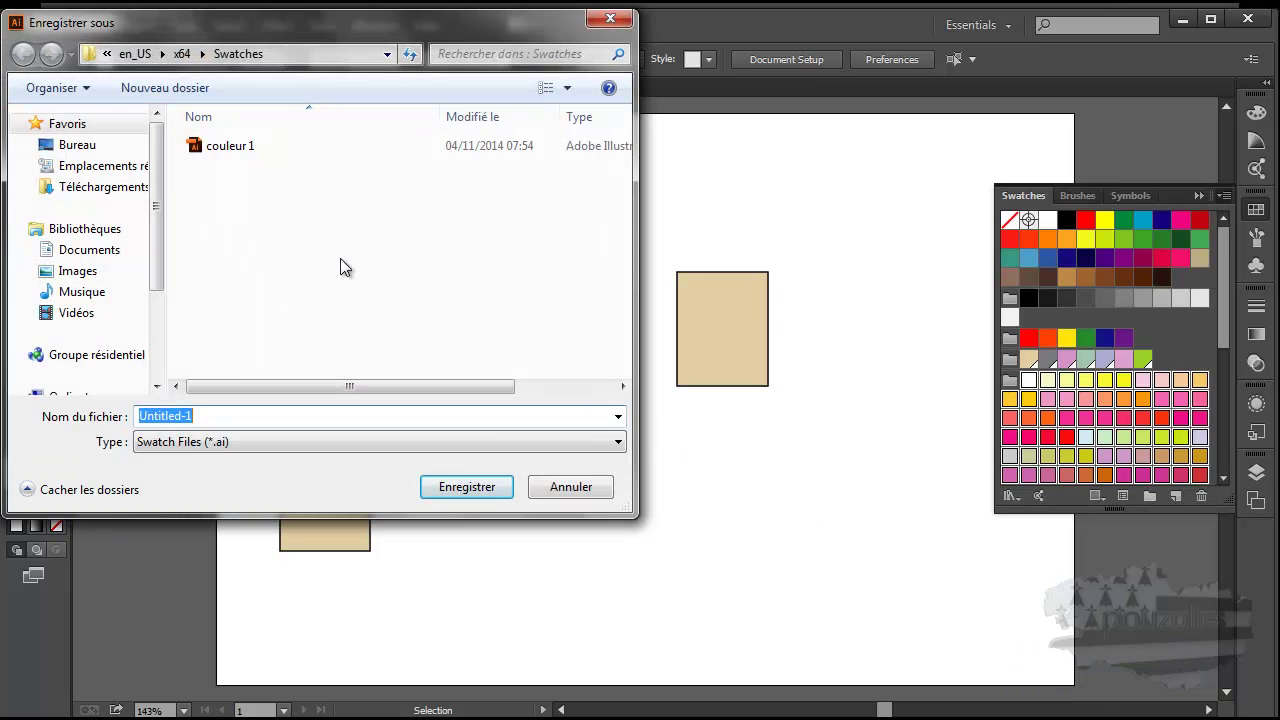
pyautogui.click(213, 148)
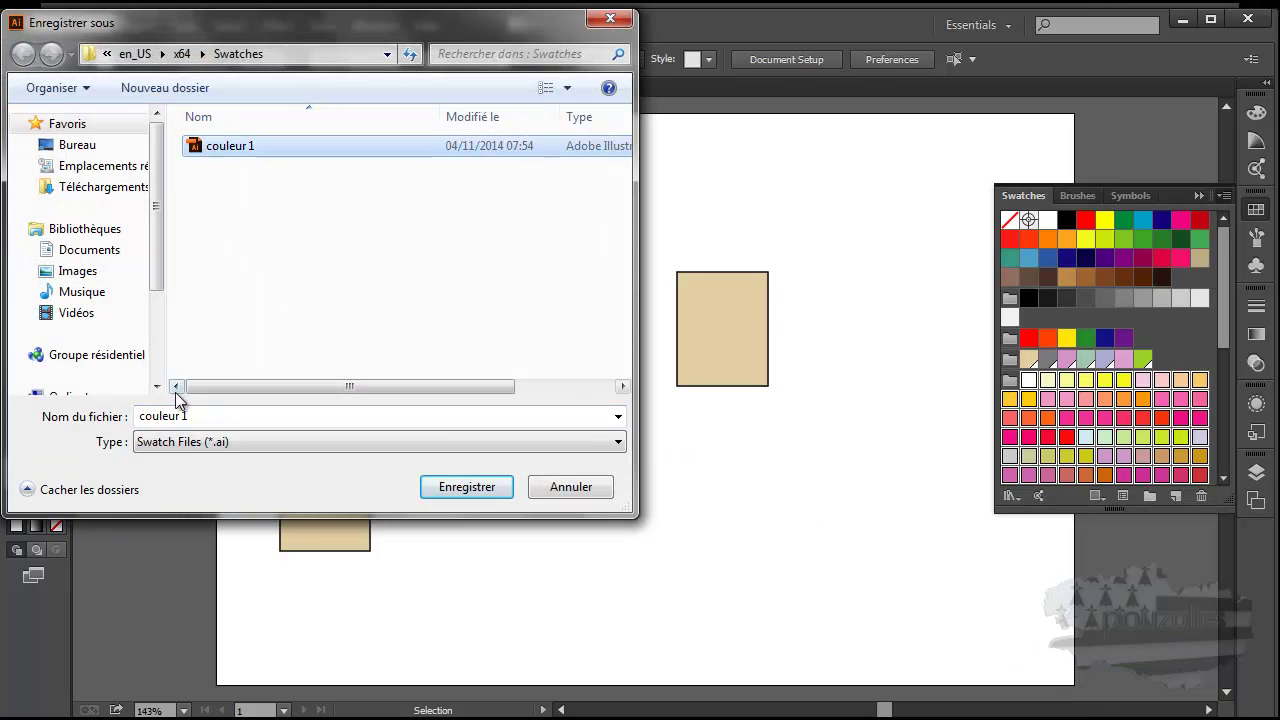
pyautogui.click(193, 419)
pyautogui.click(193, 419)
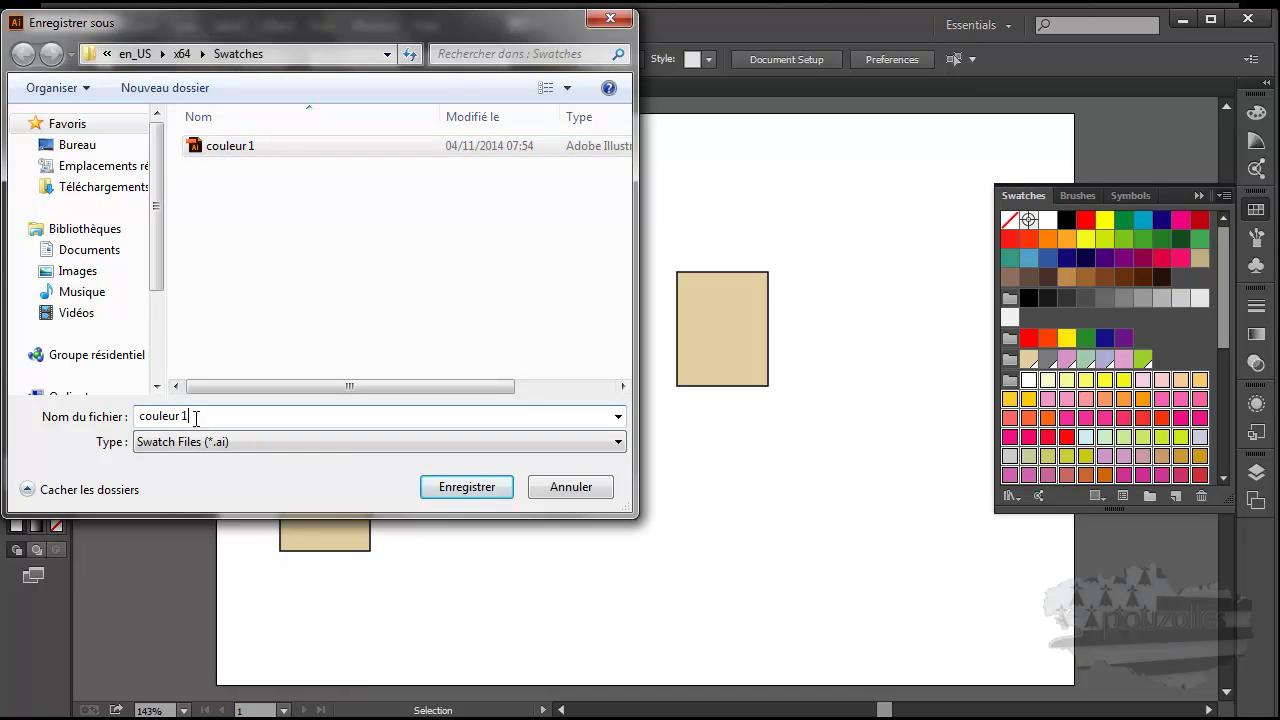
pyautogui.press('BackSpace')
pyautogui.press('BackSpace')
pyautogui.write('2')
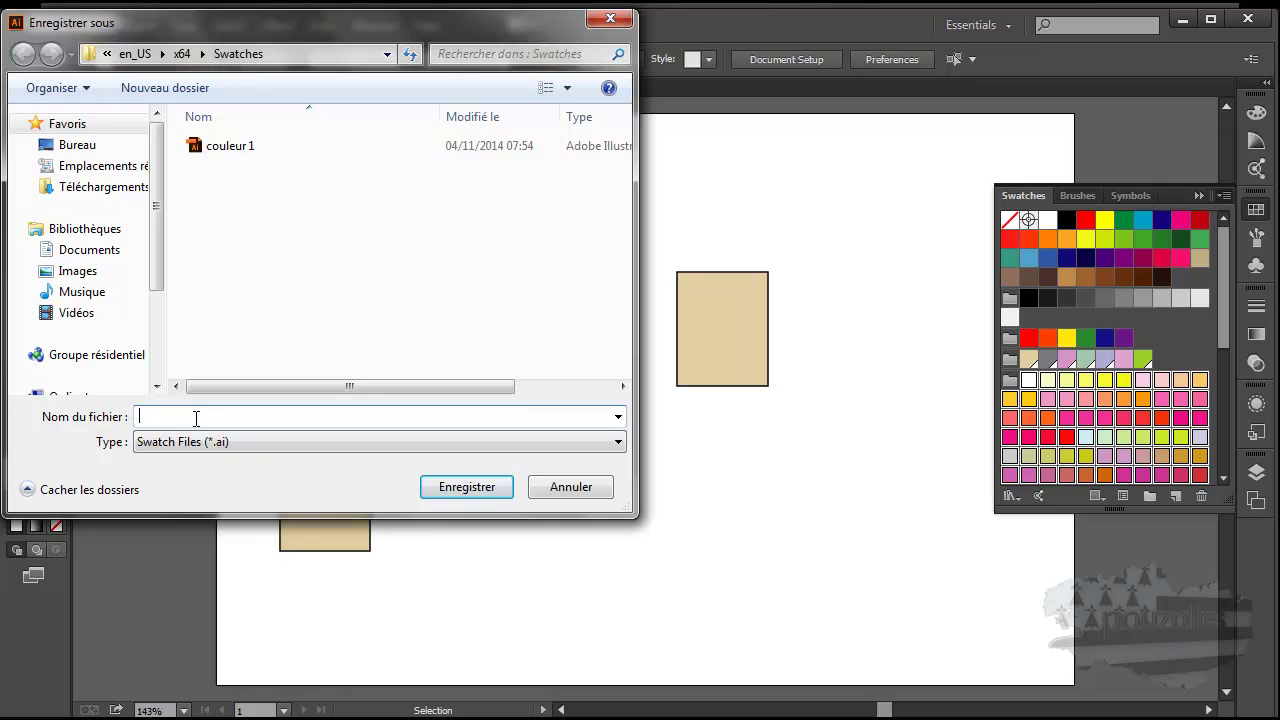
pyautogui.write('cou')
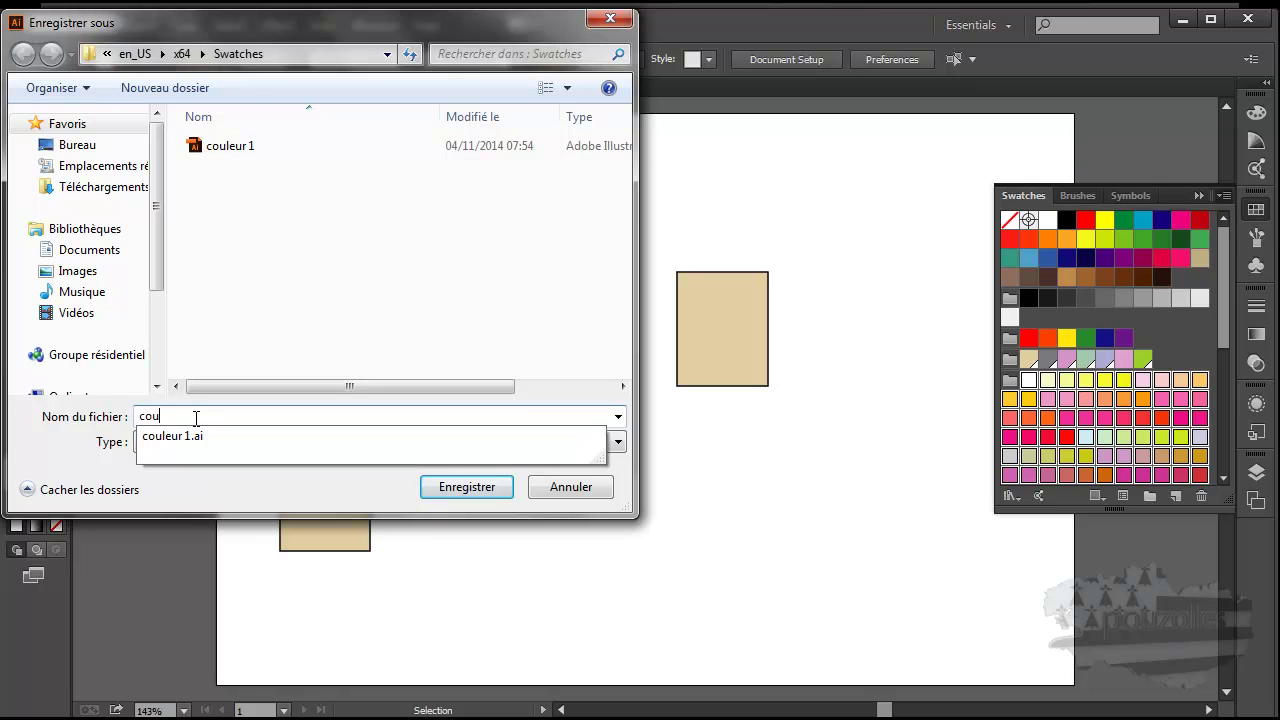
pyautogui.write('leur 2')
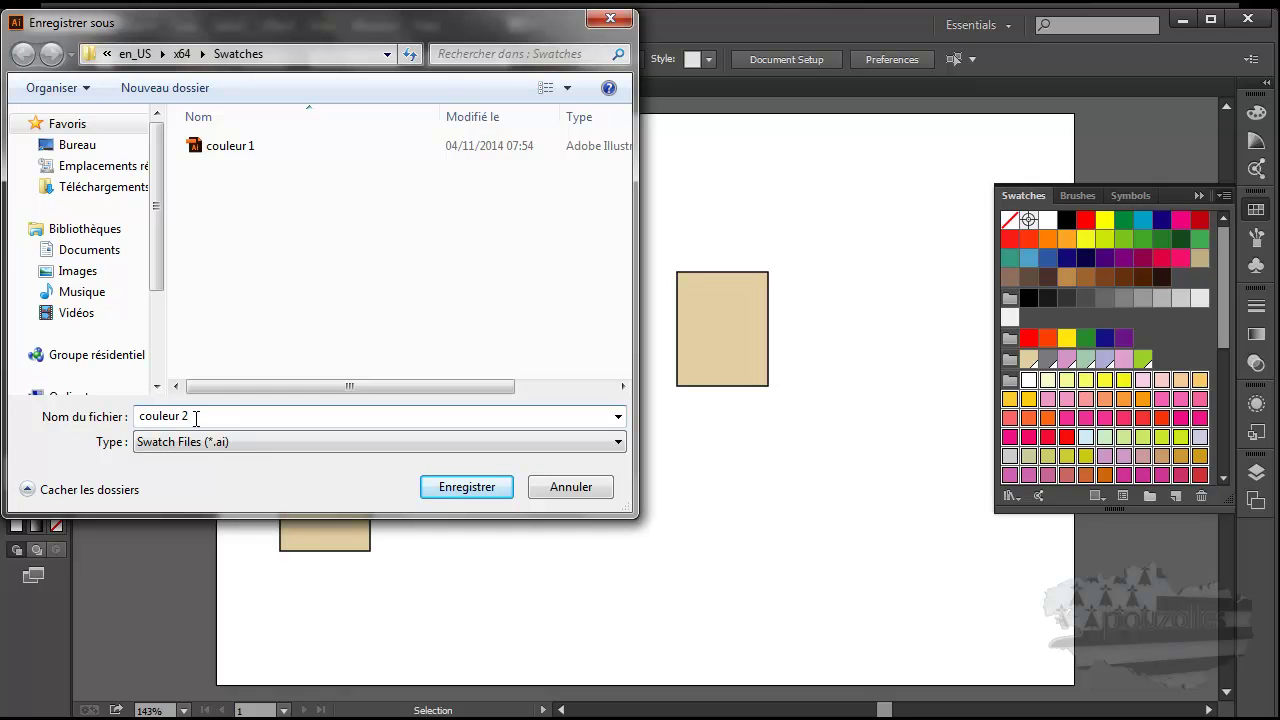
pyautogui.click(474, 490)
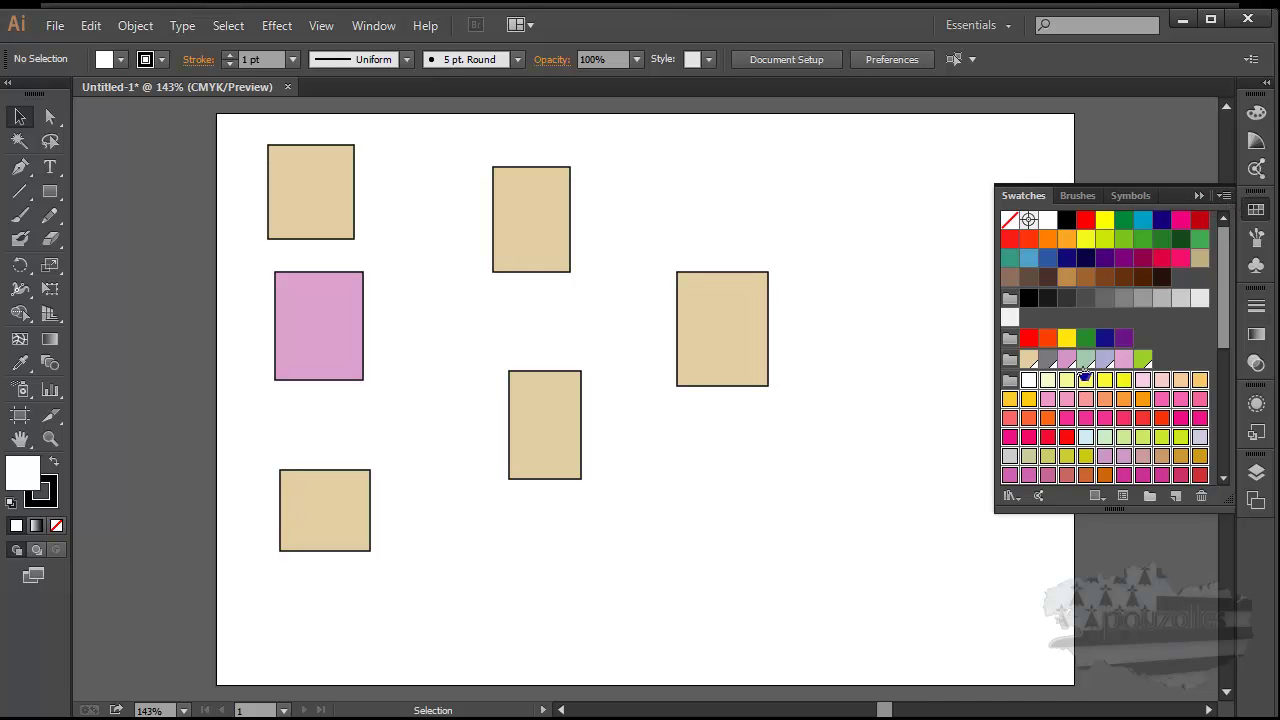
# - Open the user-defined swatch library couleur 2, then reposition and enlarge it to show all its swatches
pyautogui.click(1226, 197)
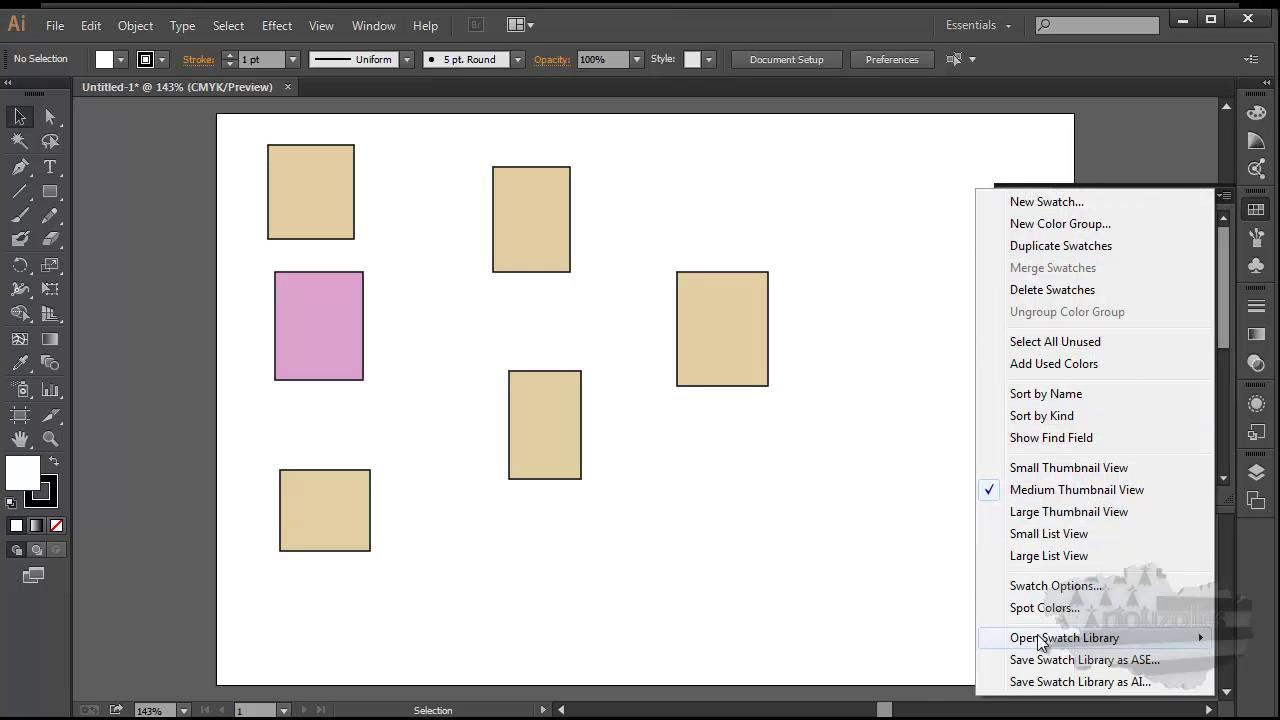
pyautogui.moveTo(1062, 643)
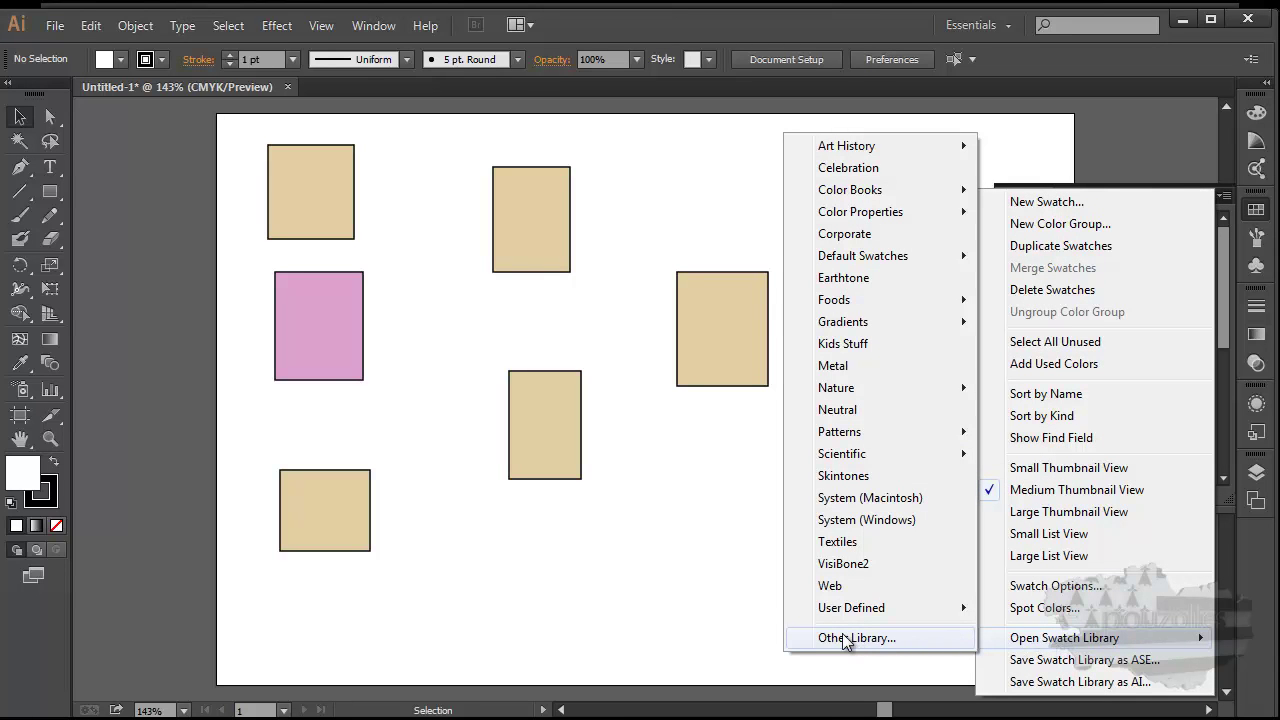
pyautogui.moveTo(845, 608)
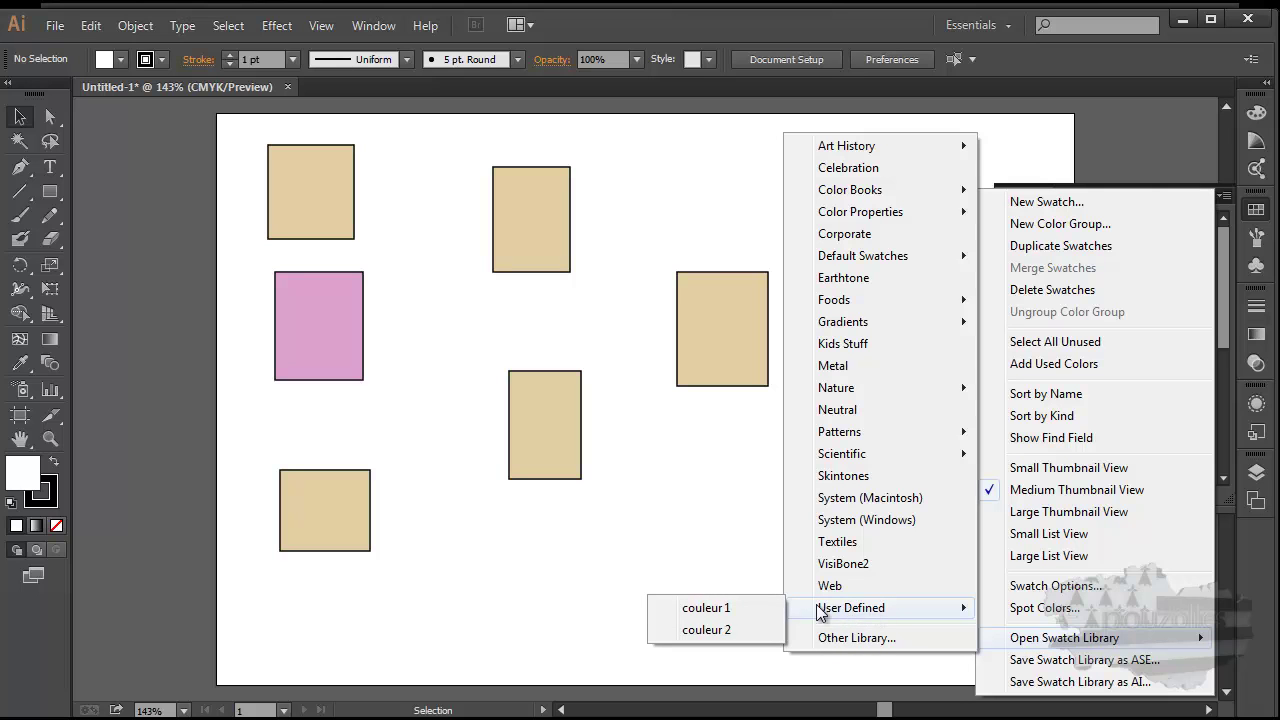
pyautogui.click(712, 632)
pyautogui.moveTo(691, 487); pyautogui.dragTo(688, 665)
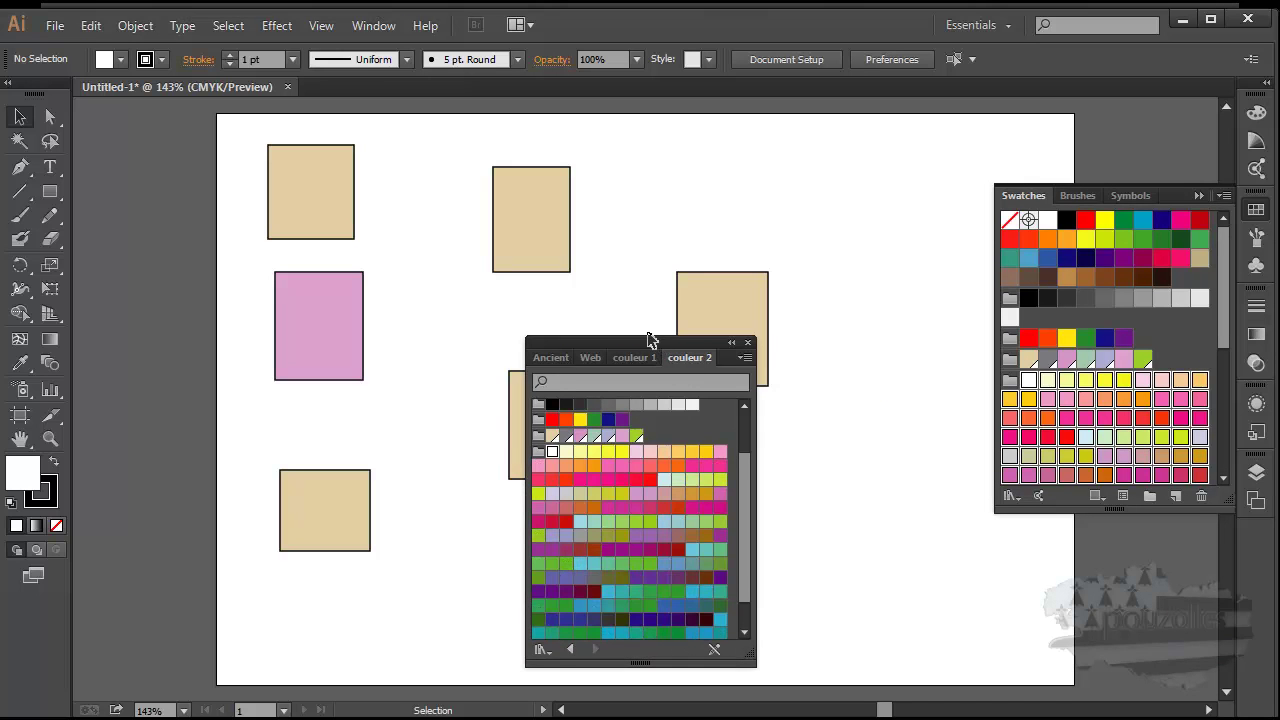
pyautogui.moveTo(647, 341); pyautogui.dragTo(645, 183)
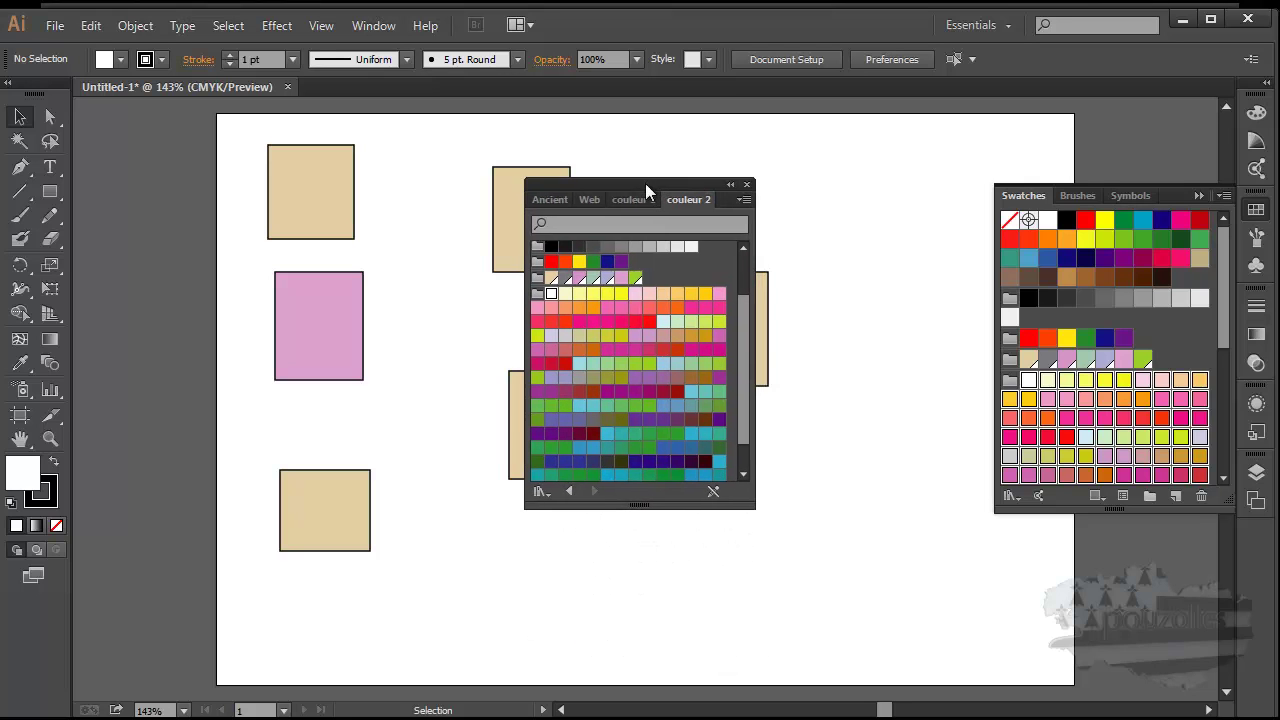
pyautogui.moveTo(641, 503); pyautogui.dragTo(638, 629)
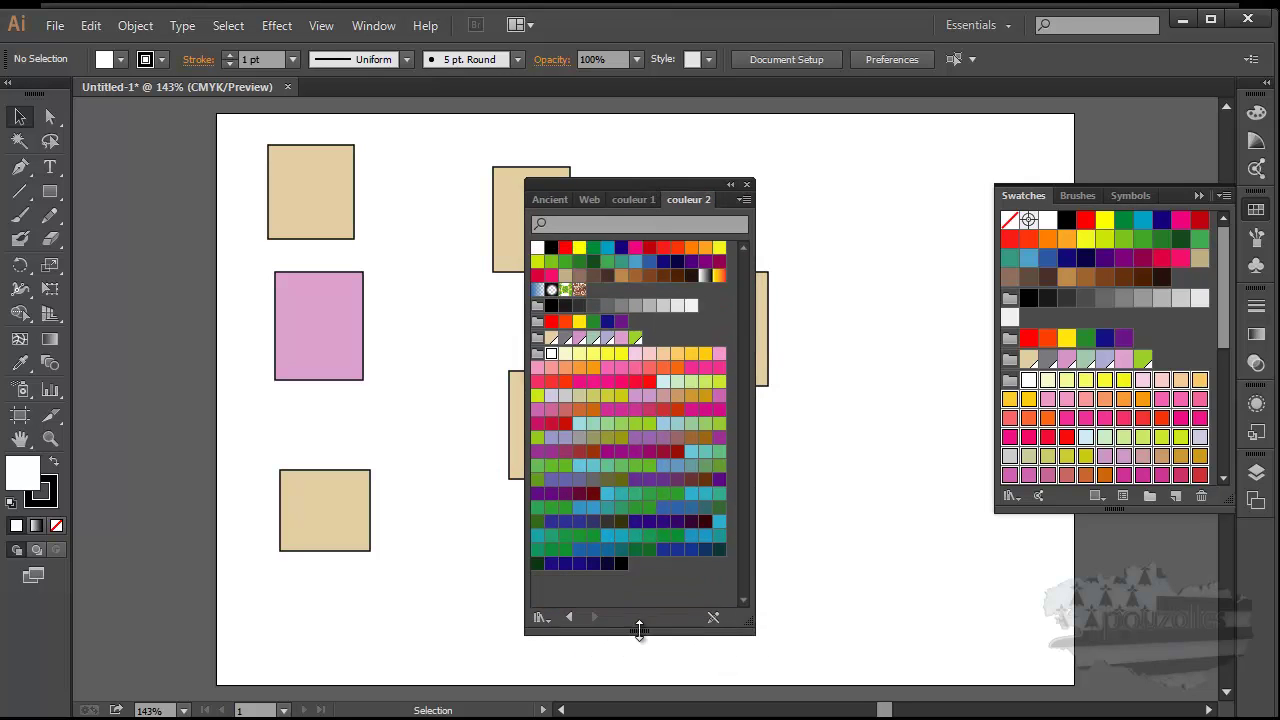
# - Compare the swatches of the couleur 1, couleur 2, Web and Ancient libraries and close the libraries
pyautogui.click(635, 199)
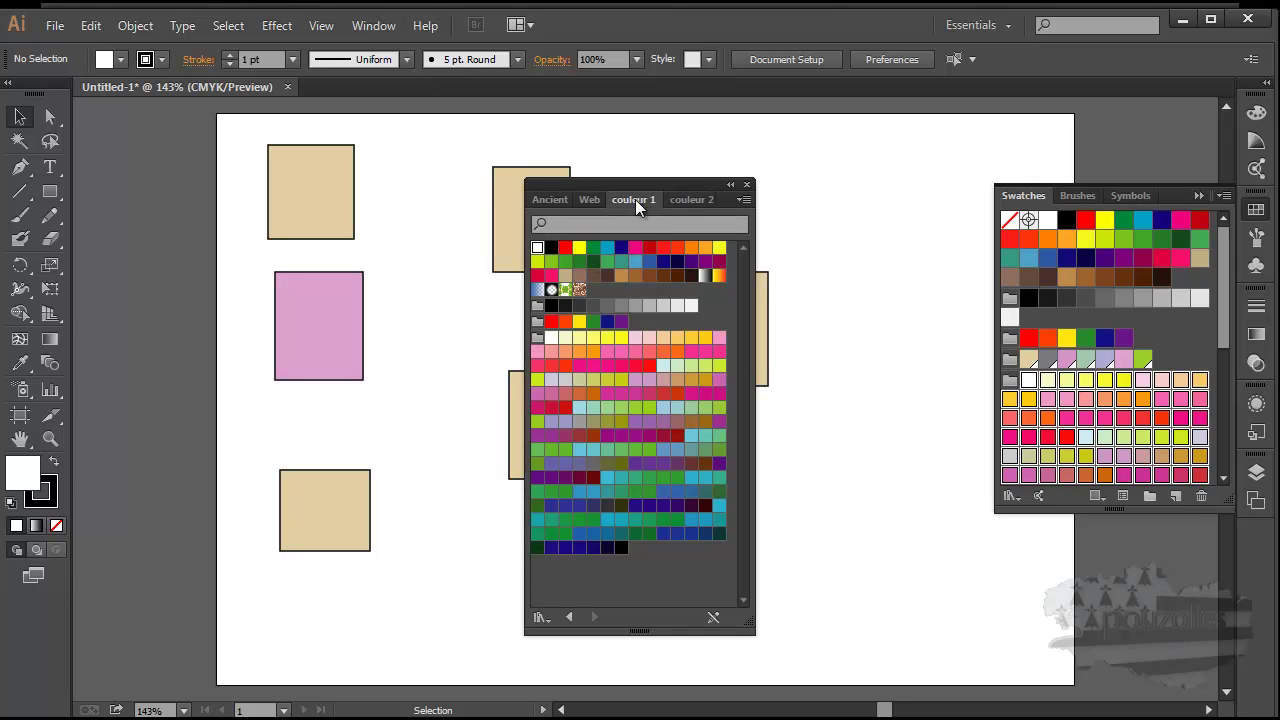
pyautogui.click(681, 197)
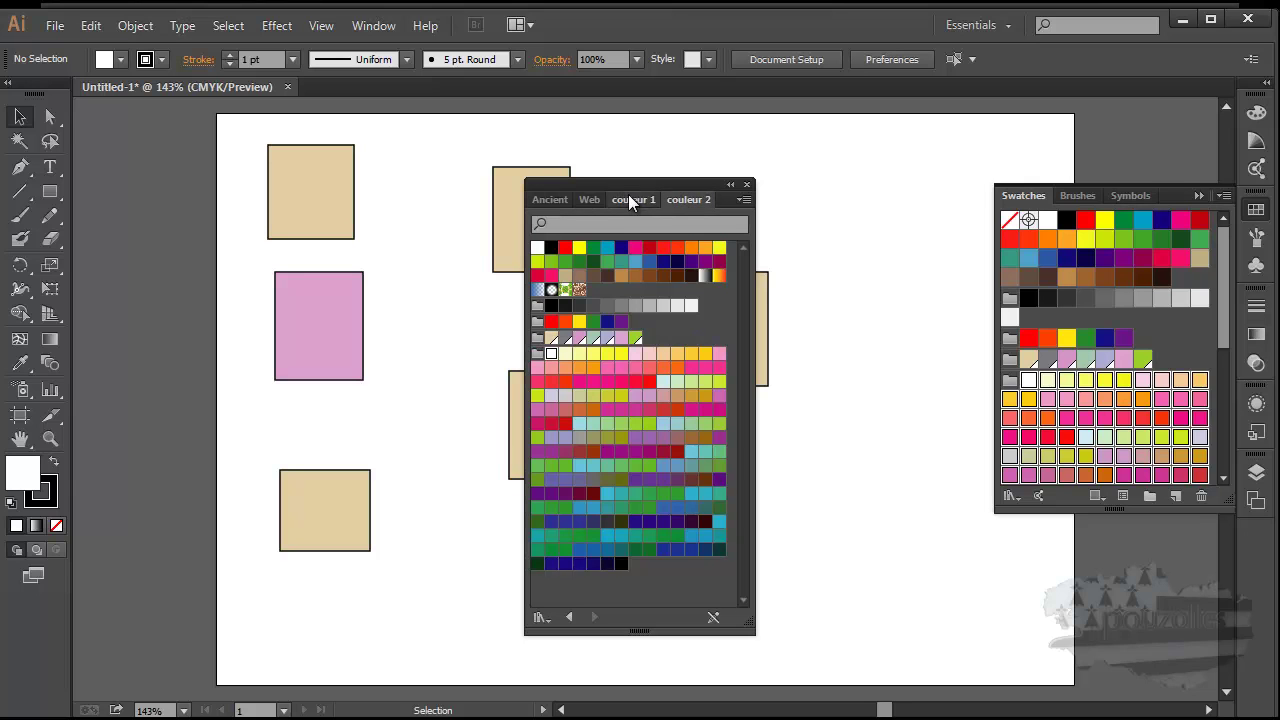
pyautogui.click(628, 199)
pyautogui.click(592, 198)
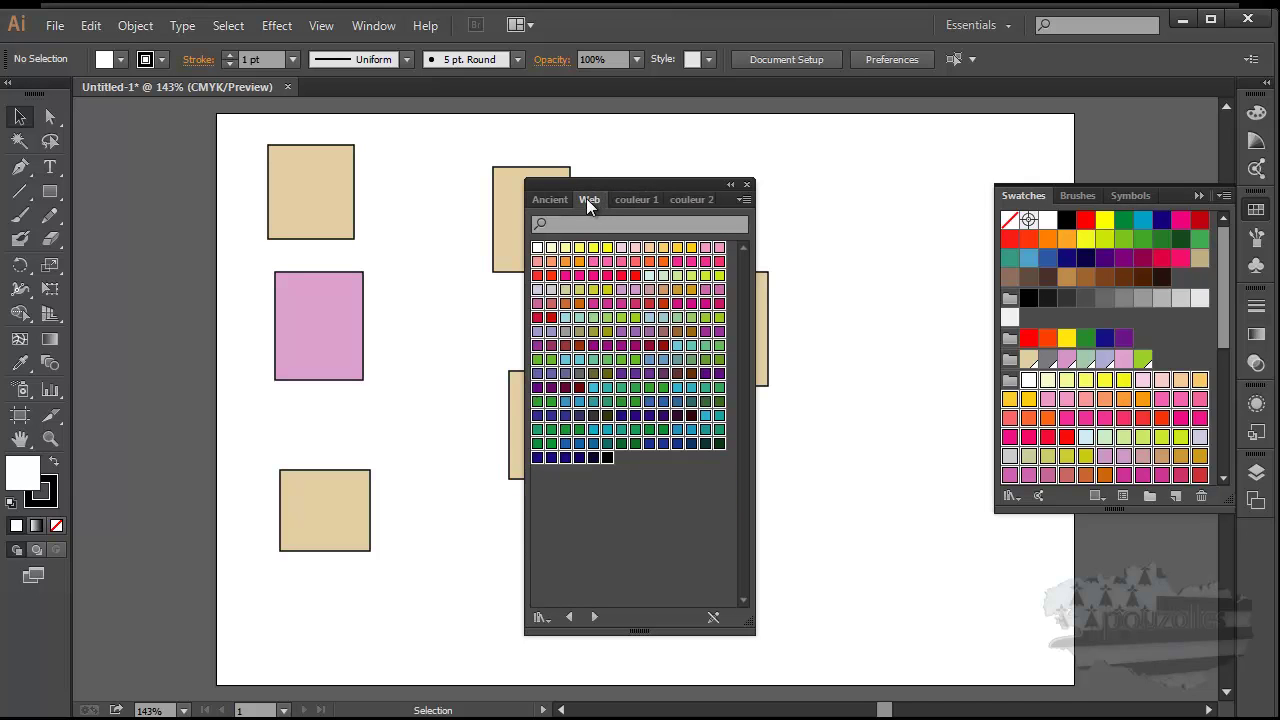
pyautogui.click(556, 201)
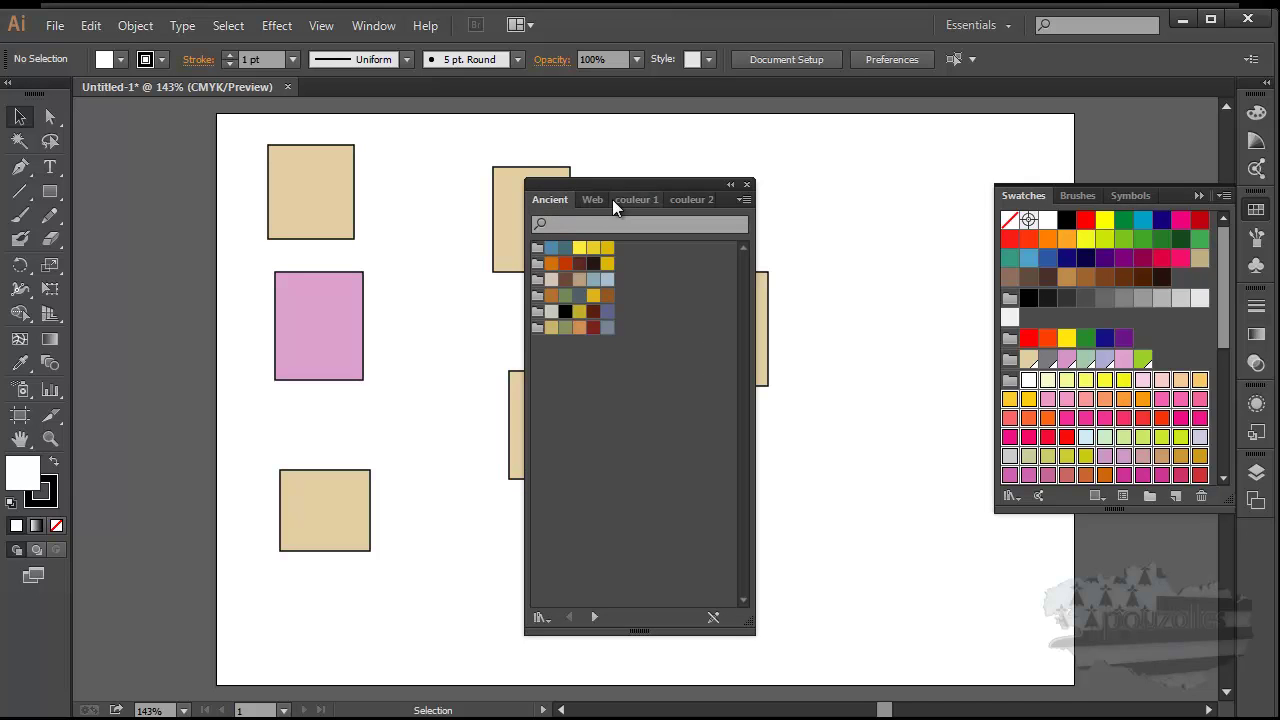
pyautogui.click(748, 184)
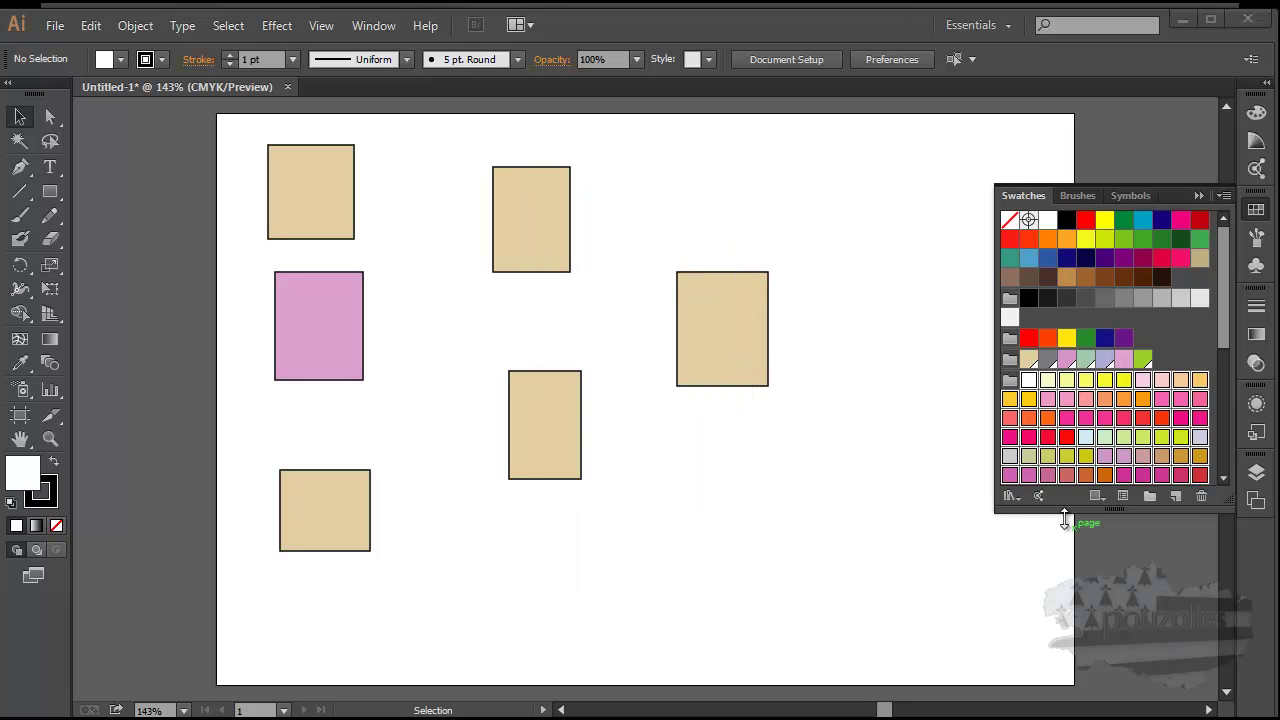
# - Open the Fruit swatch library from the Foods category, enlarge it to view all its colour groups, and close it
pyautogui.click(1012, 497)
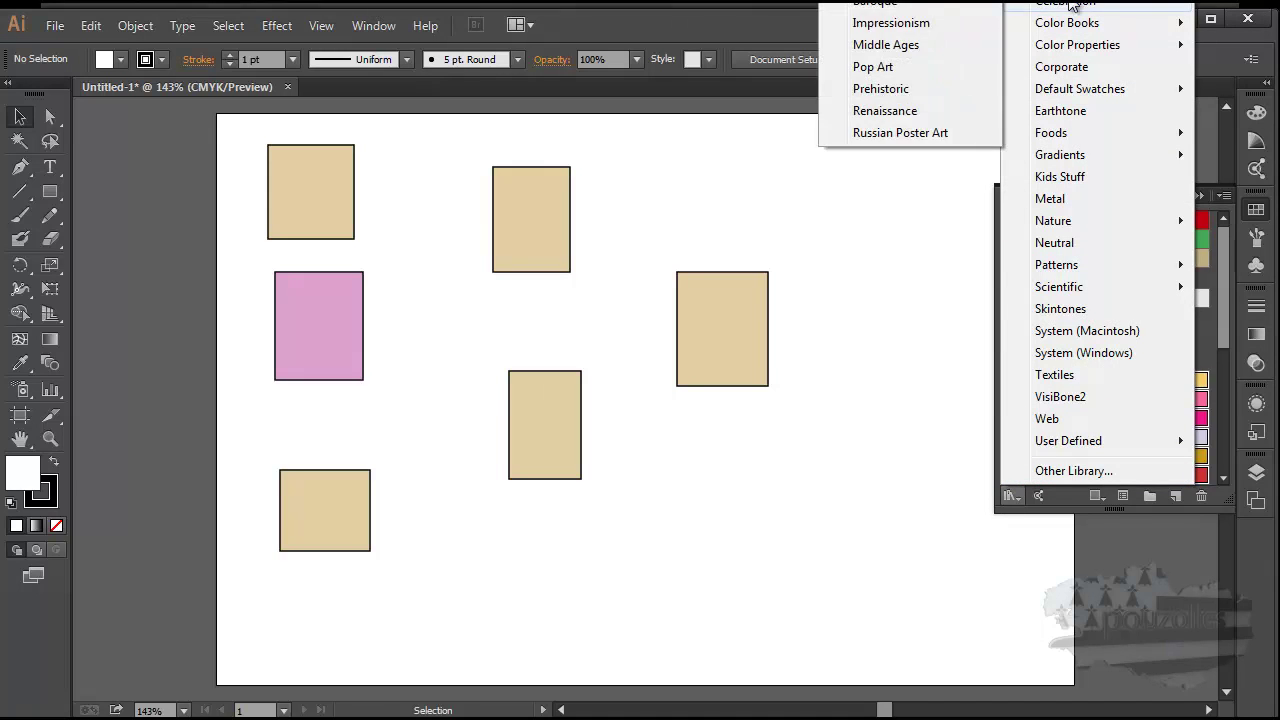
pyautogui.moveTo(1067, 26)
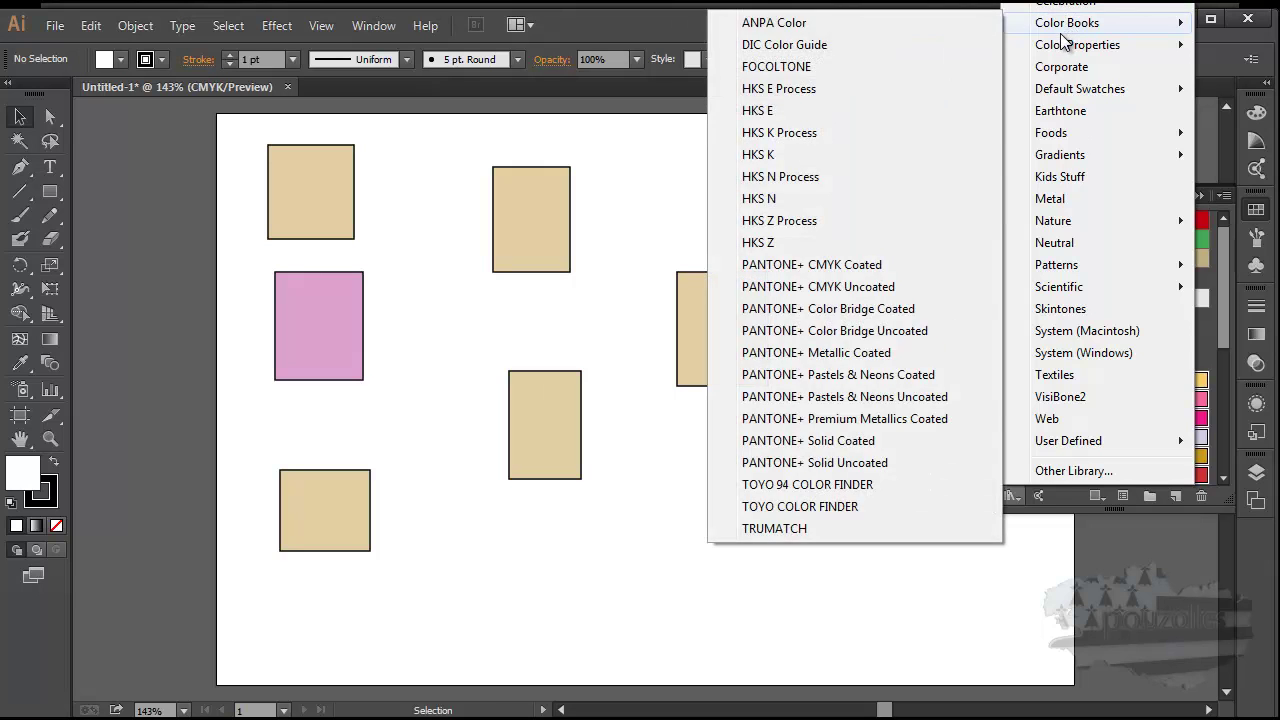
pyautogui.moveTo(1057, 49)
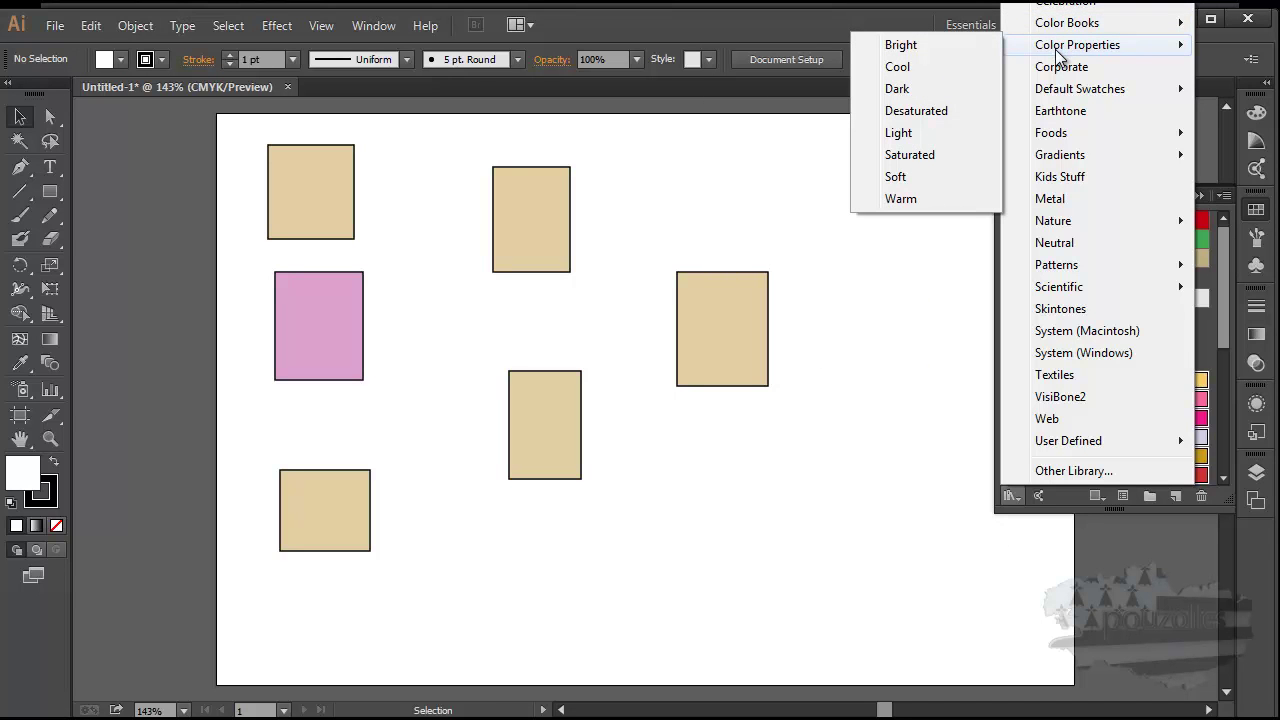
pyautogui.moveTo(1060, 95)
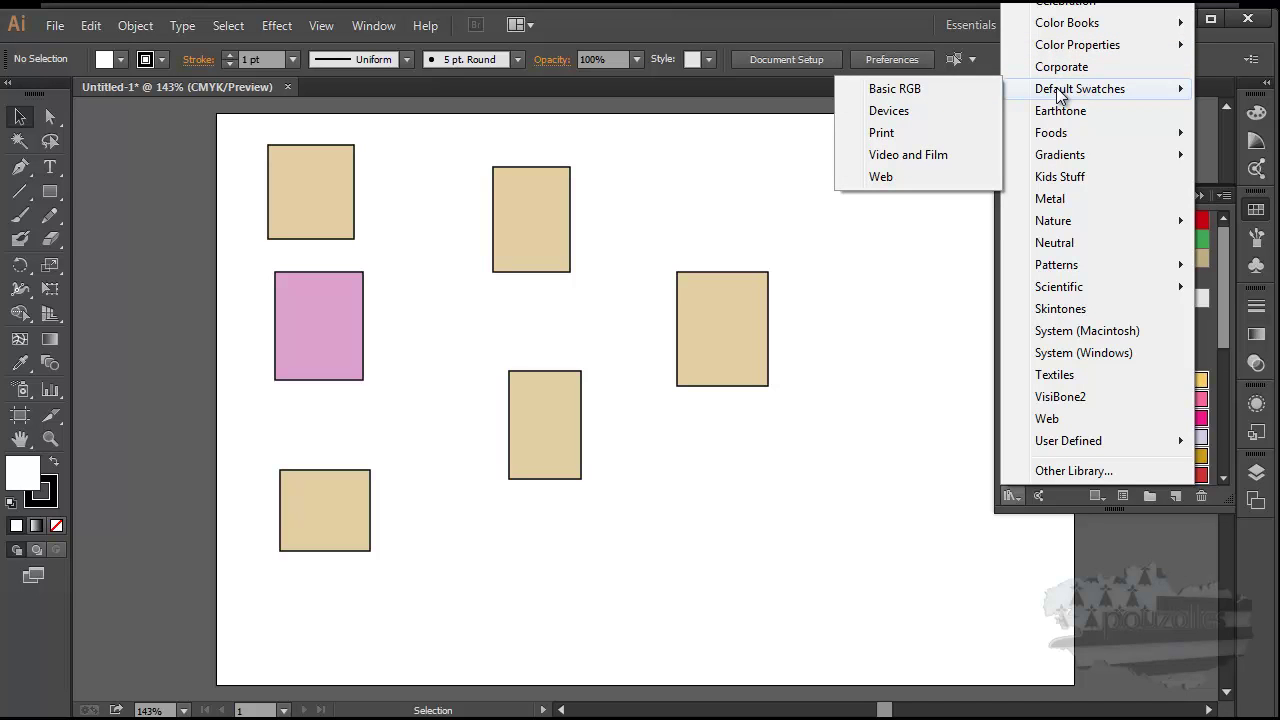
pyautogui.moveTo(1057, 140)
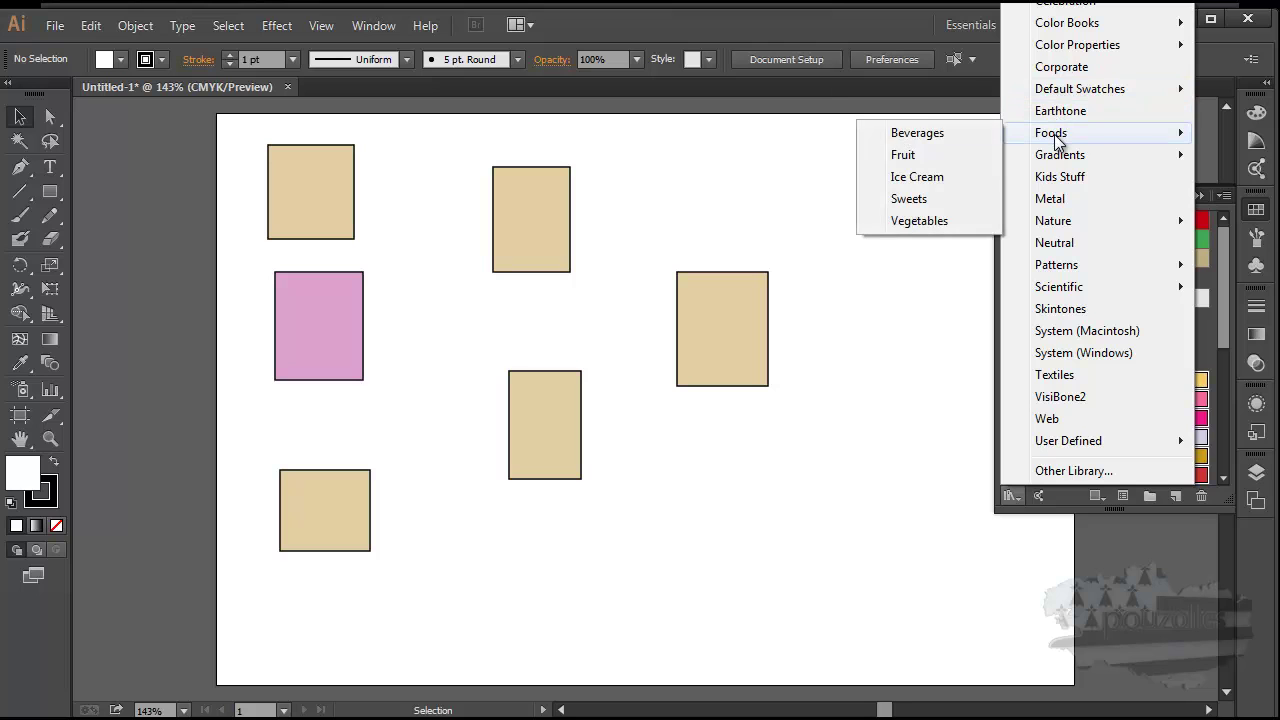
pyautogui.click(900, 157)
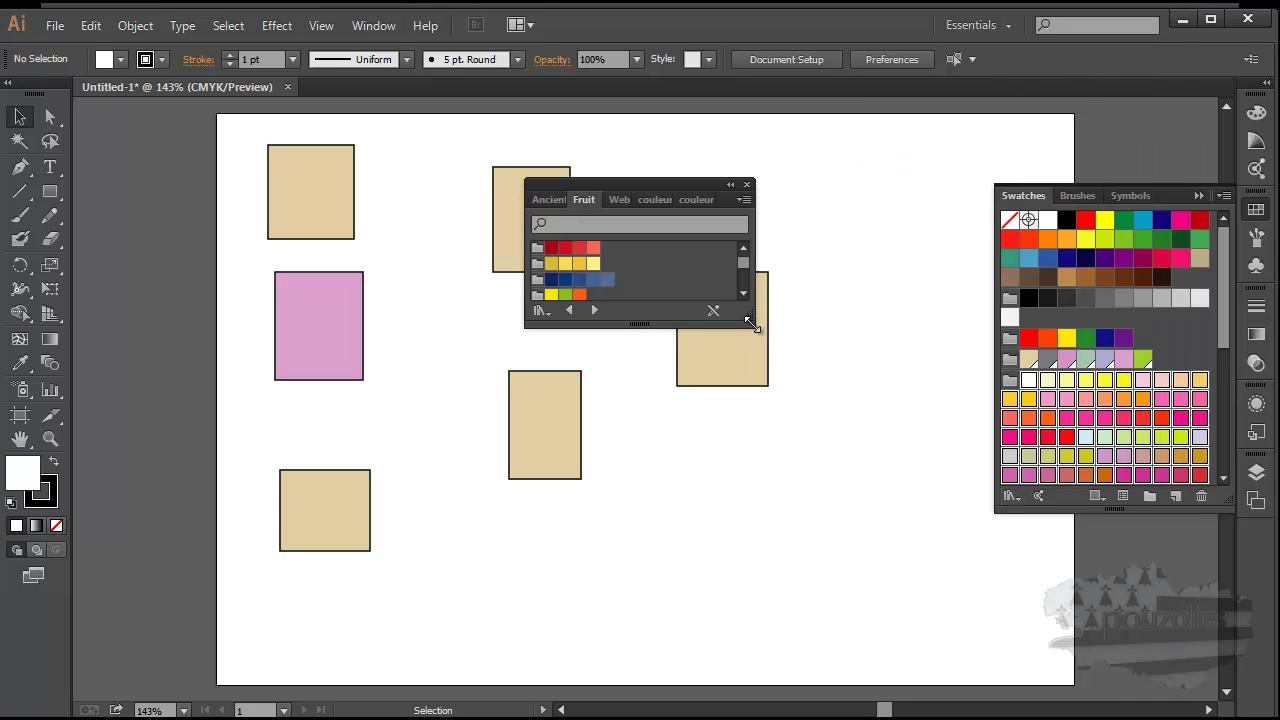
pyautogui.moveTo(757, 332); pyautogui.dragTo(969, 614)
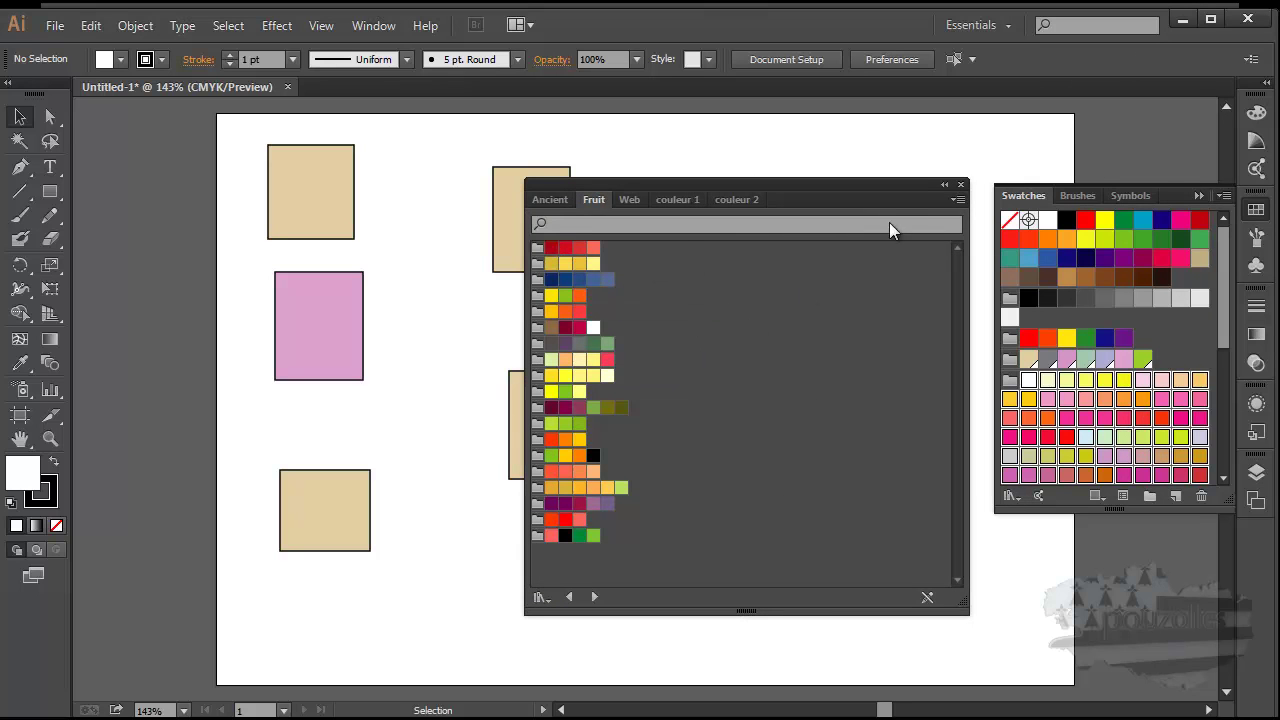
pyautogui.click(960, 185)
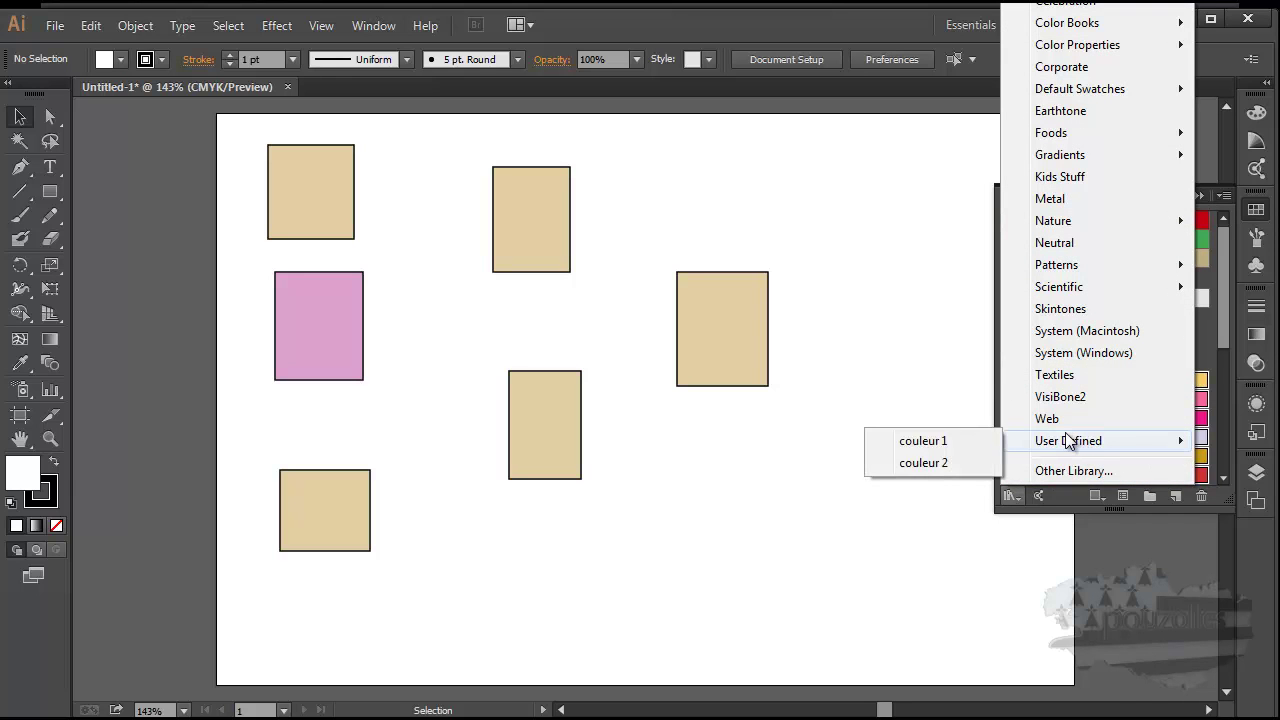
# - Open the Textiles swatch library, enlarge it to view all its colour groups, and close it
pyautogui.click(1060, 375)
pyautogui.moveTo(749, 320); pyautogui.dragTo(954, 640)
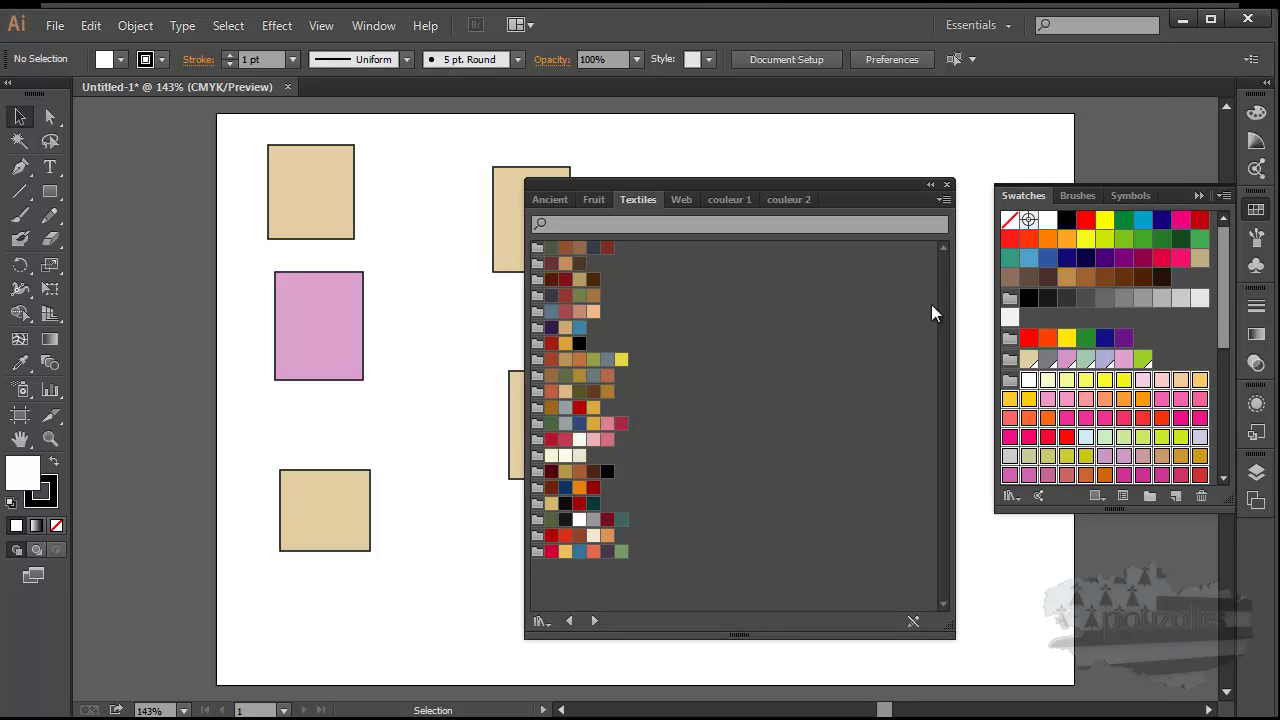
pyautogui.click(947, 186)
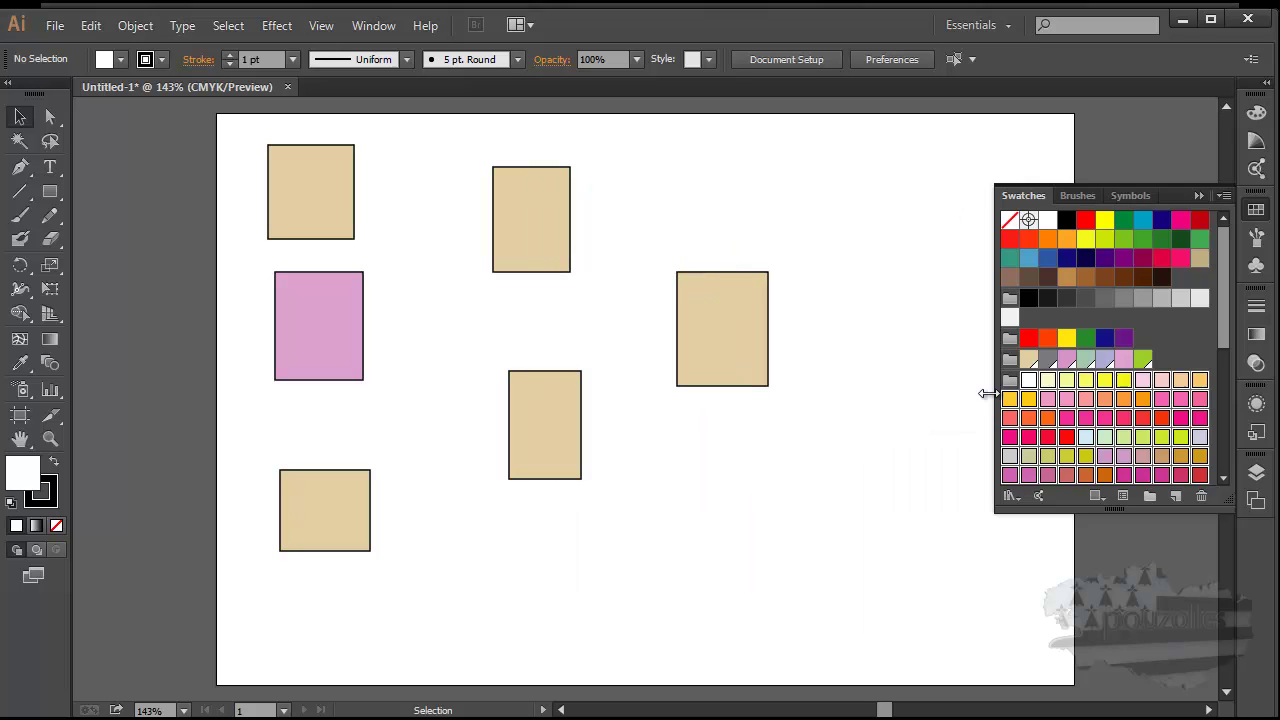
# - Open the Vegetables swatch library from the Foods category, enlarge it to view all its colour groups, and close it
pyautogui.click(1010, 496)
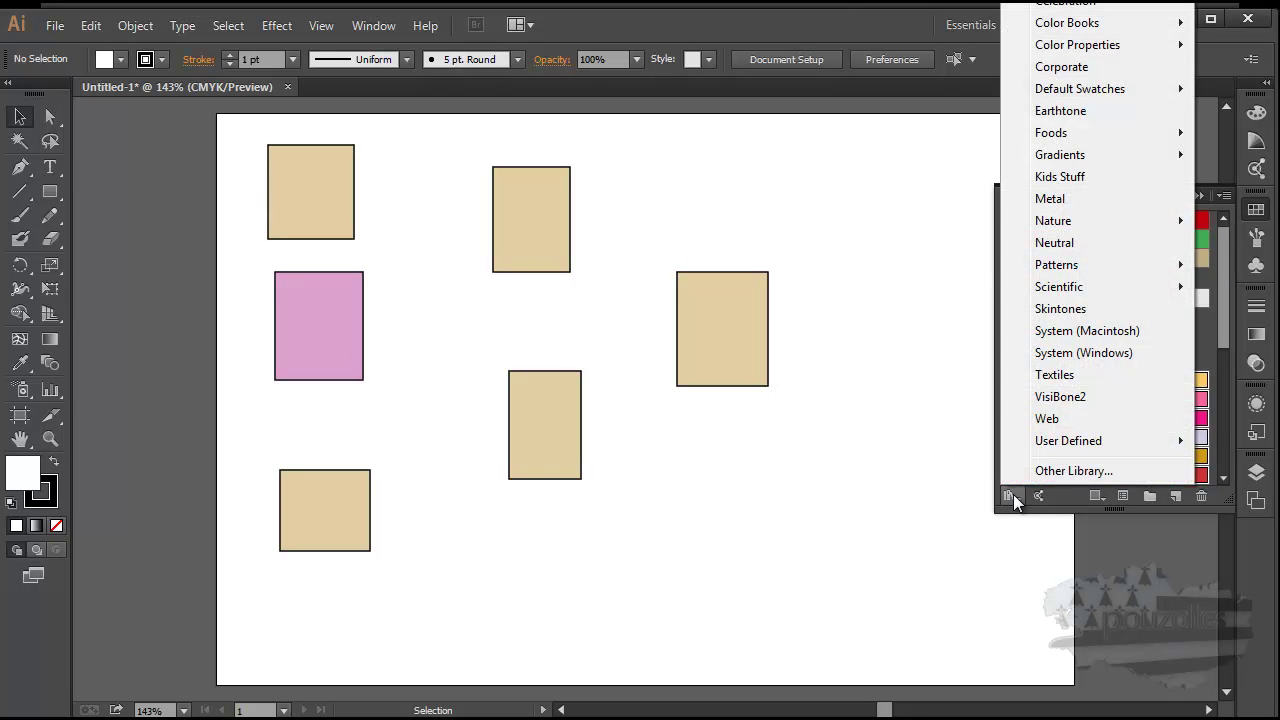
pyautogui.moveTo(1100, 4)
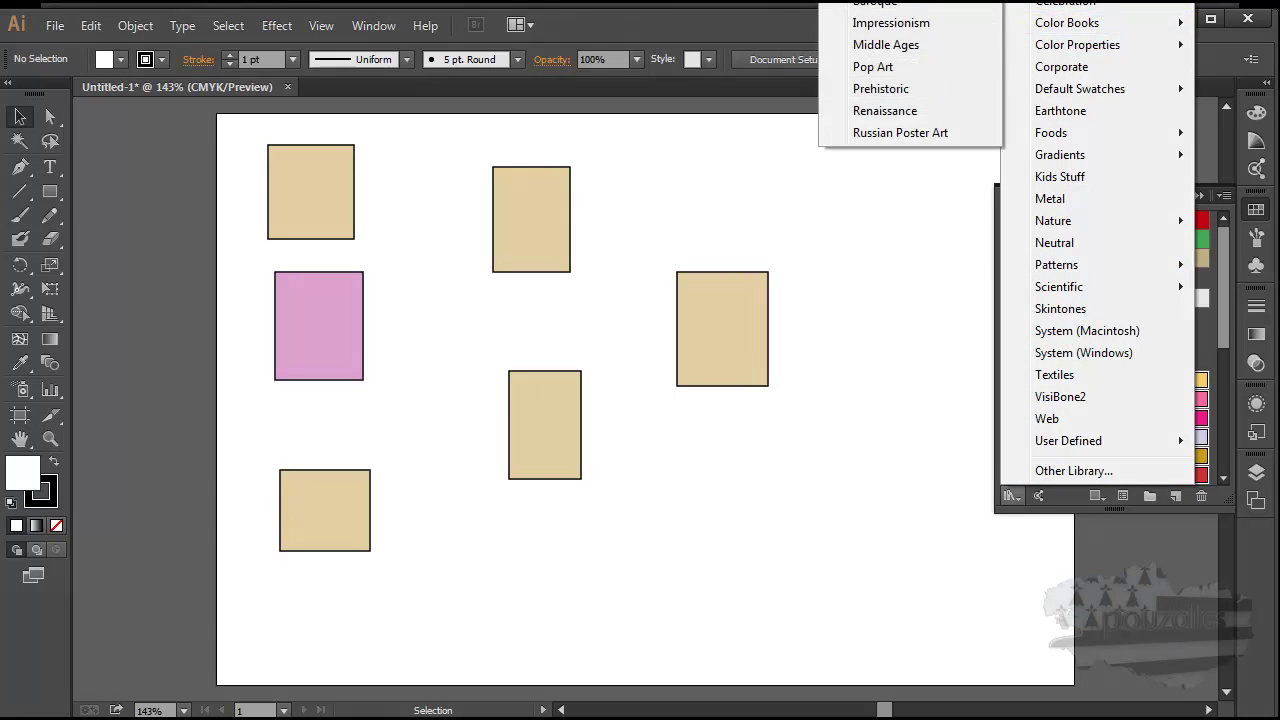
pyautogui.moveTo(1075, 25)
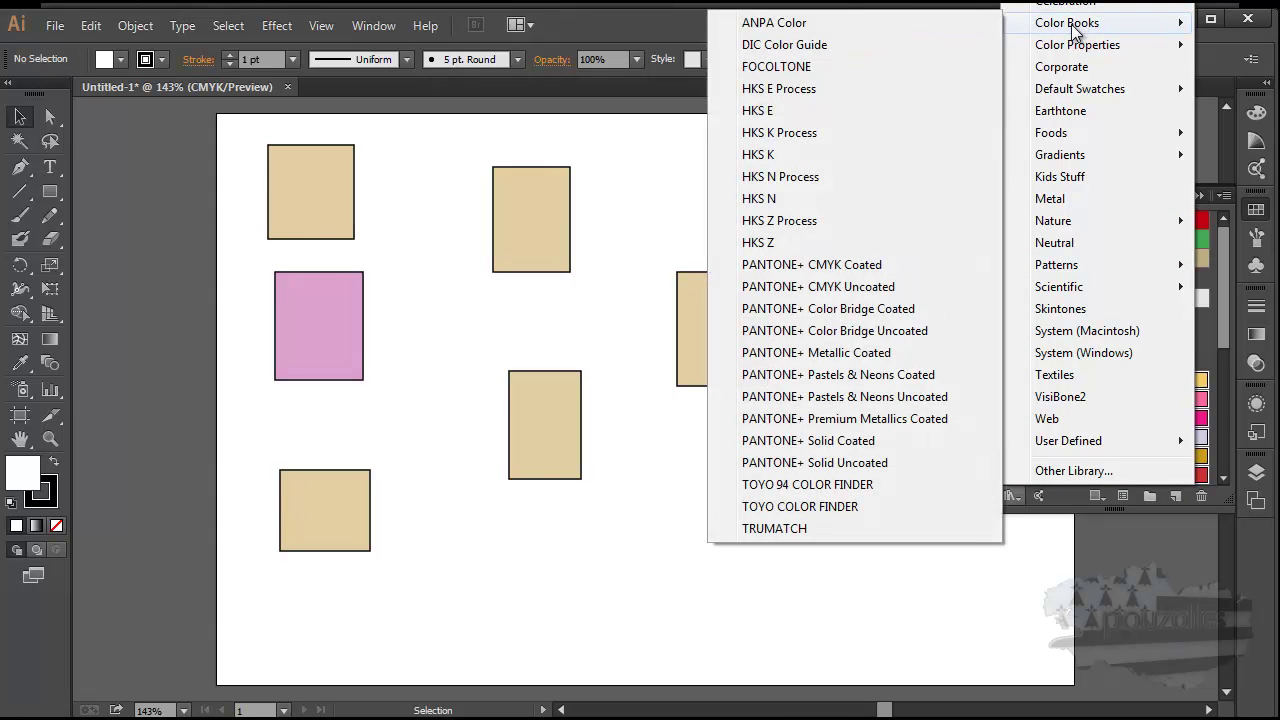
pyautogui.moveTo(1072, 52)
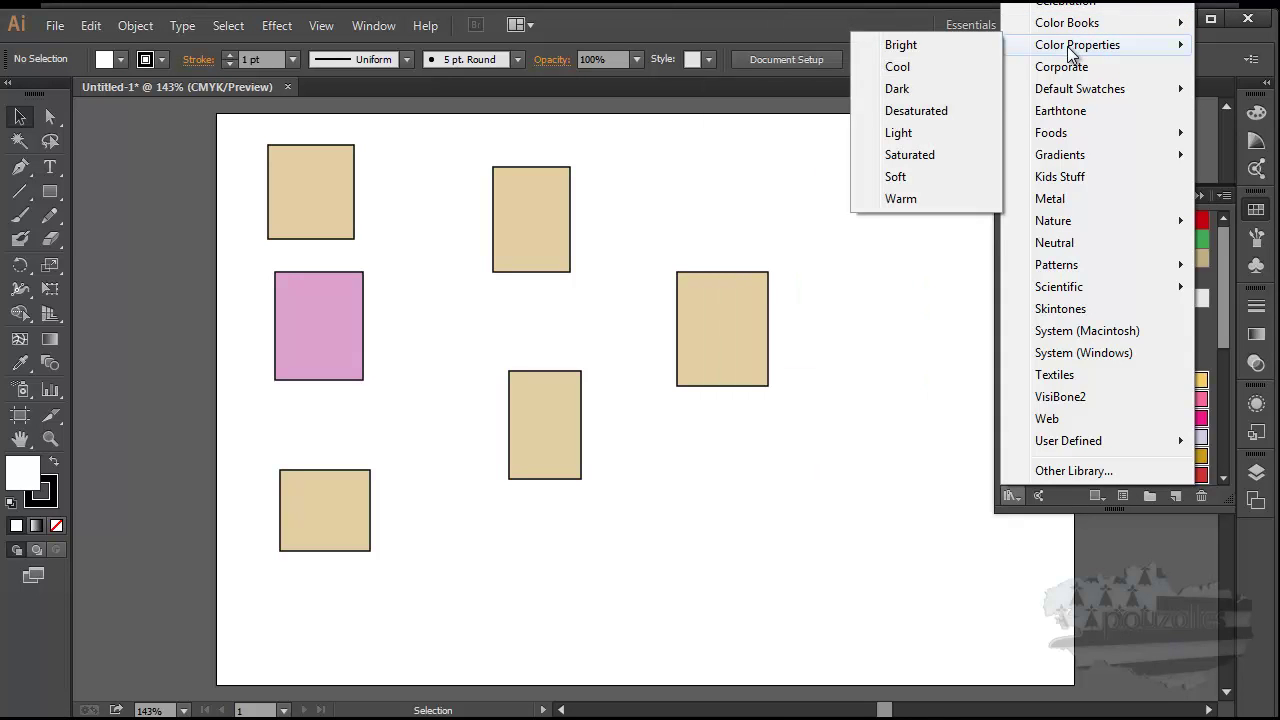
pyautogui.moveTo(1066, 94)
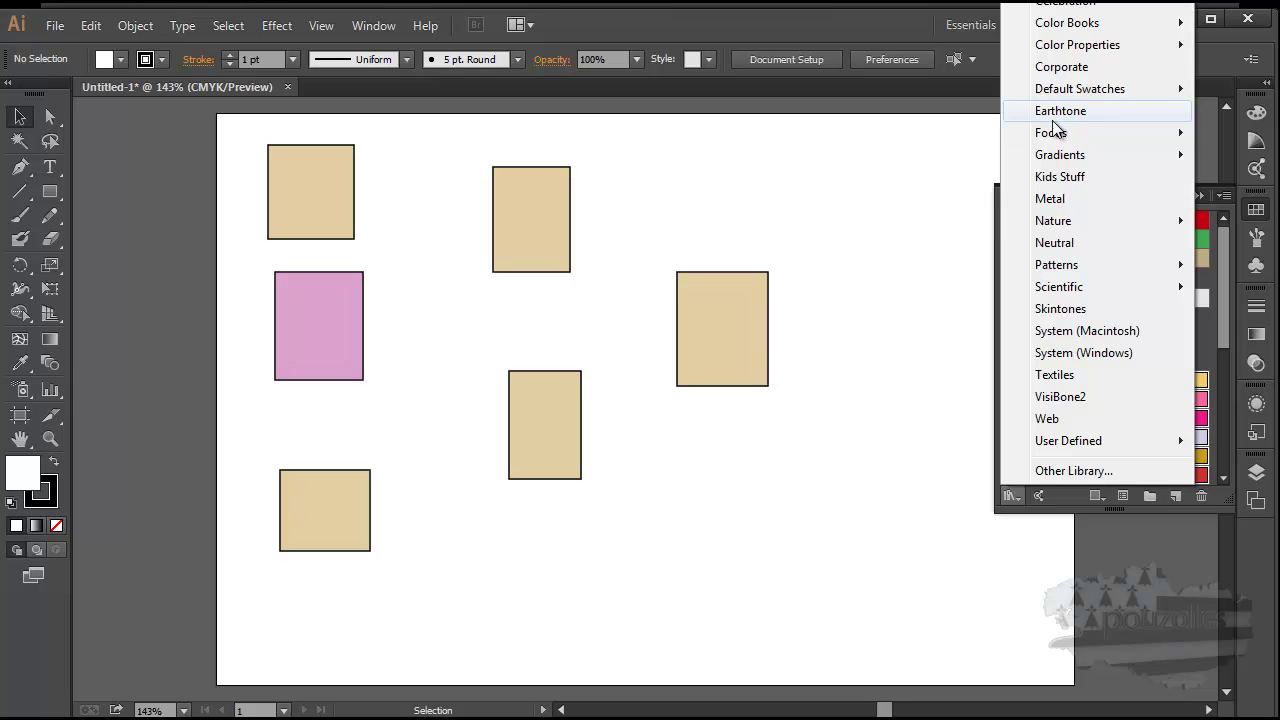
pyautogui.moveTo(1054, 138)
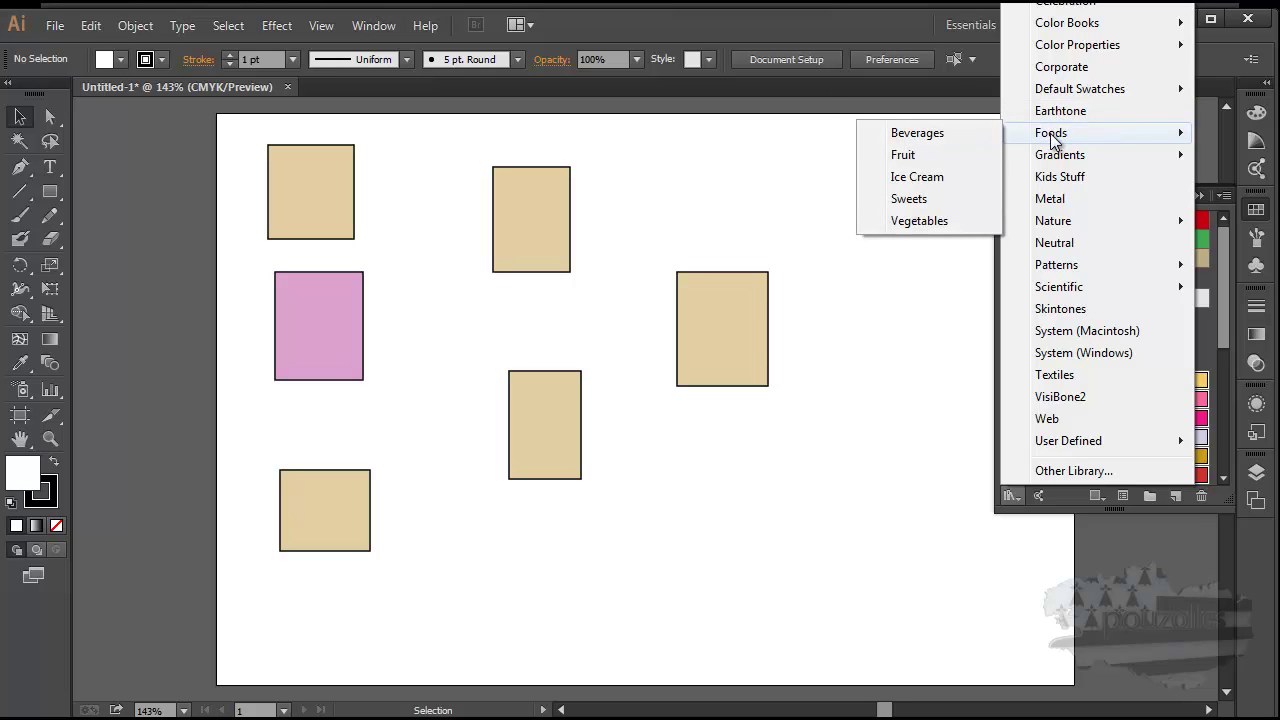
pyautogui.click(920, 221)
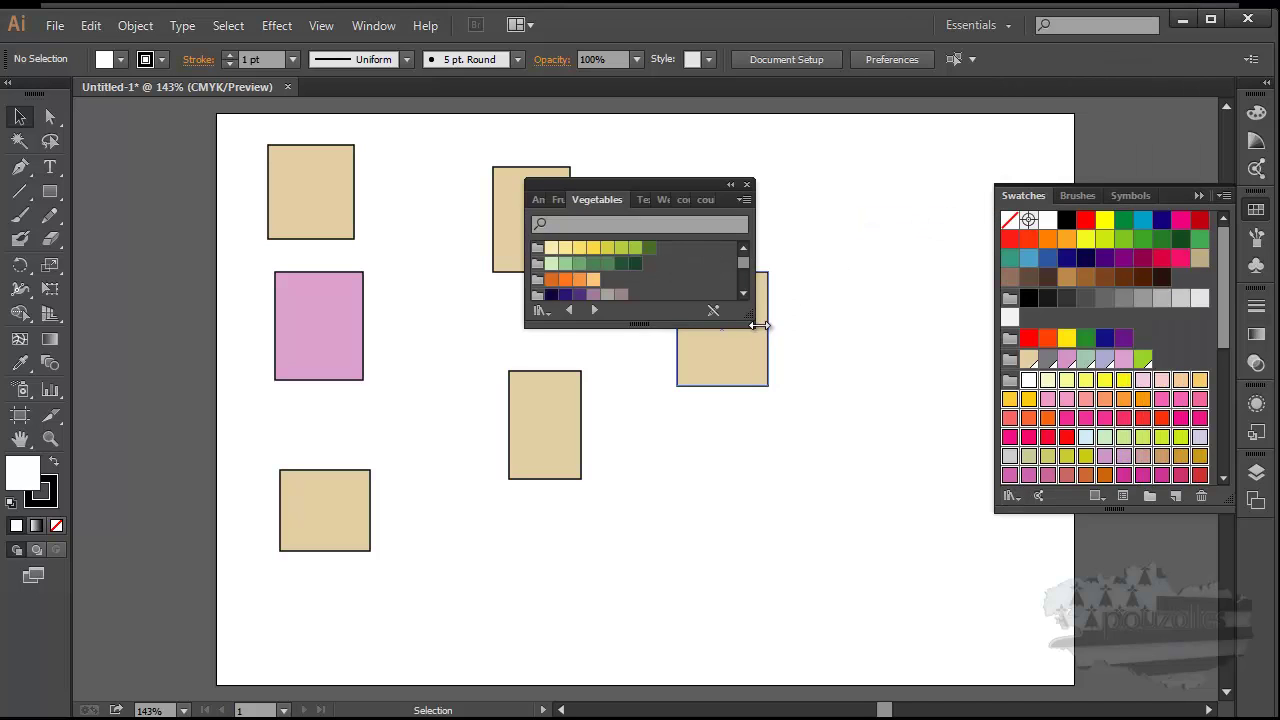
pyautogui.moveTo(753, 325); pyautogui.dragTo(898, 580)
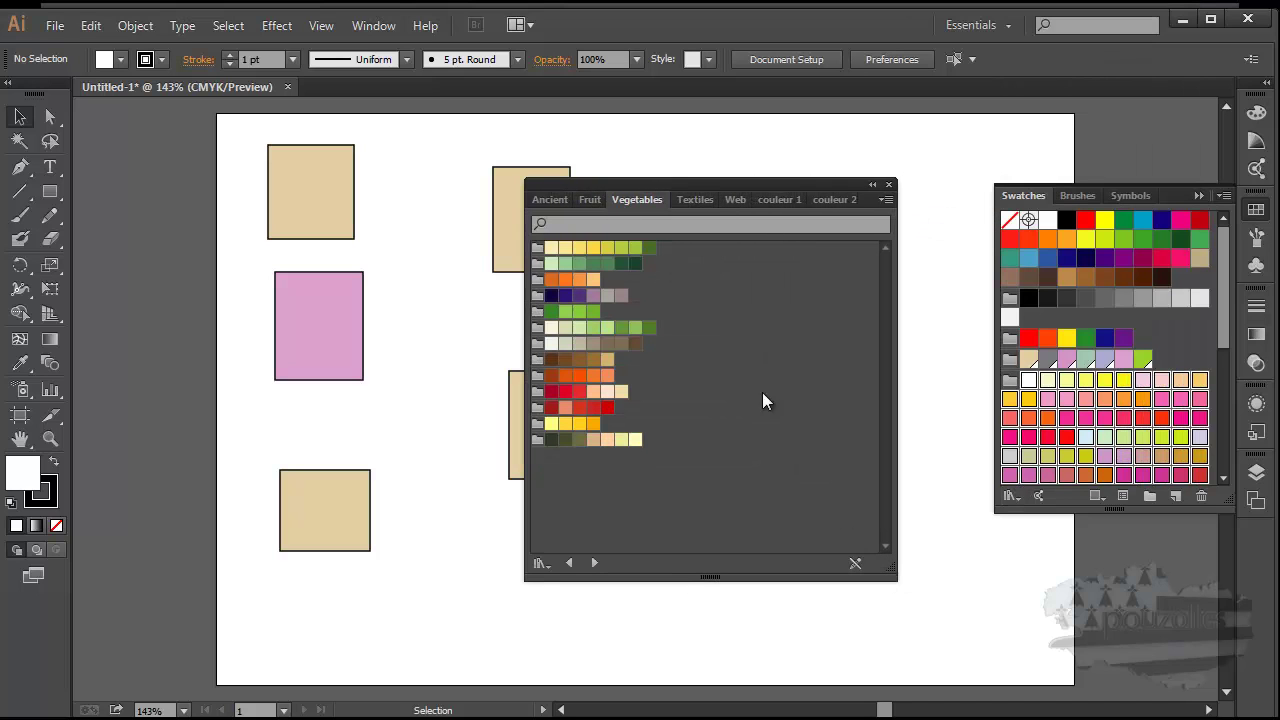
pyautogui.click(890, 185)
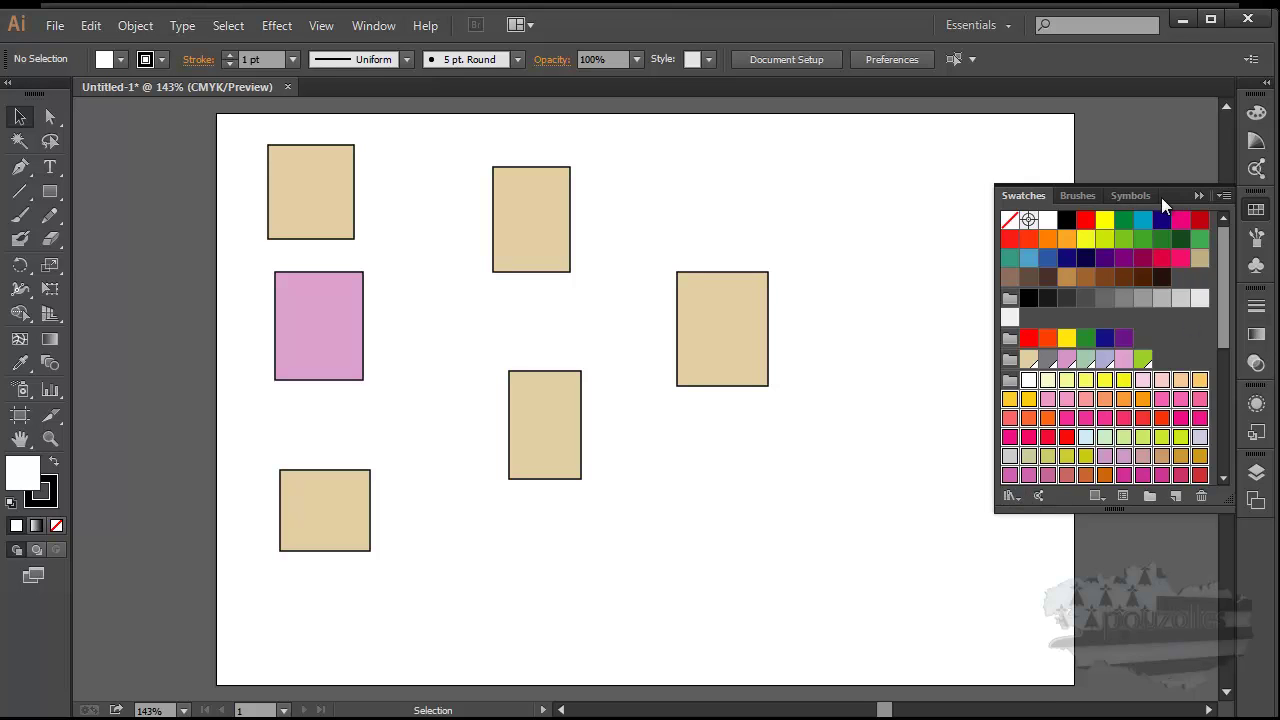
pyautogui.click(1223, 195)
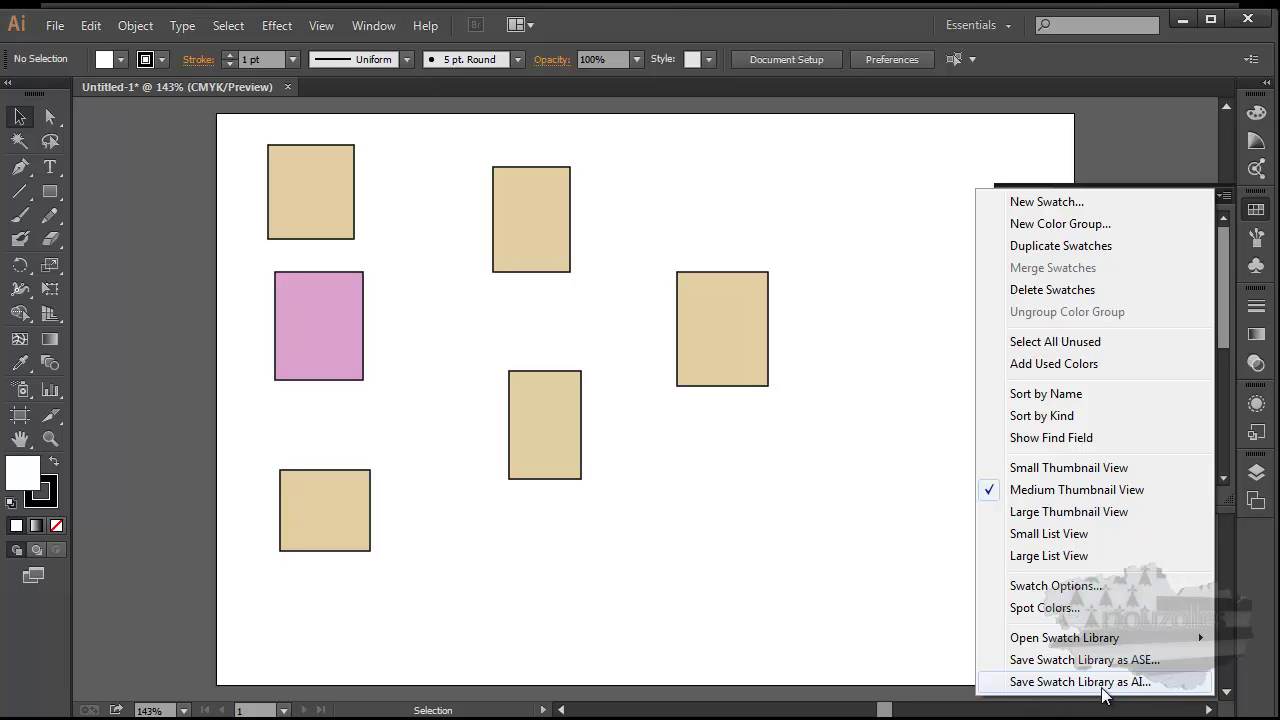
pyautogui.moveTo(1067, 642)
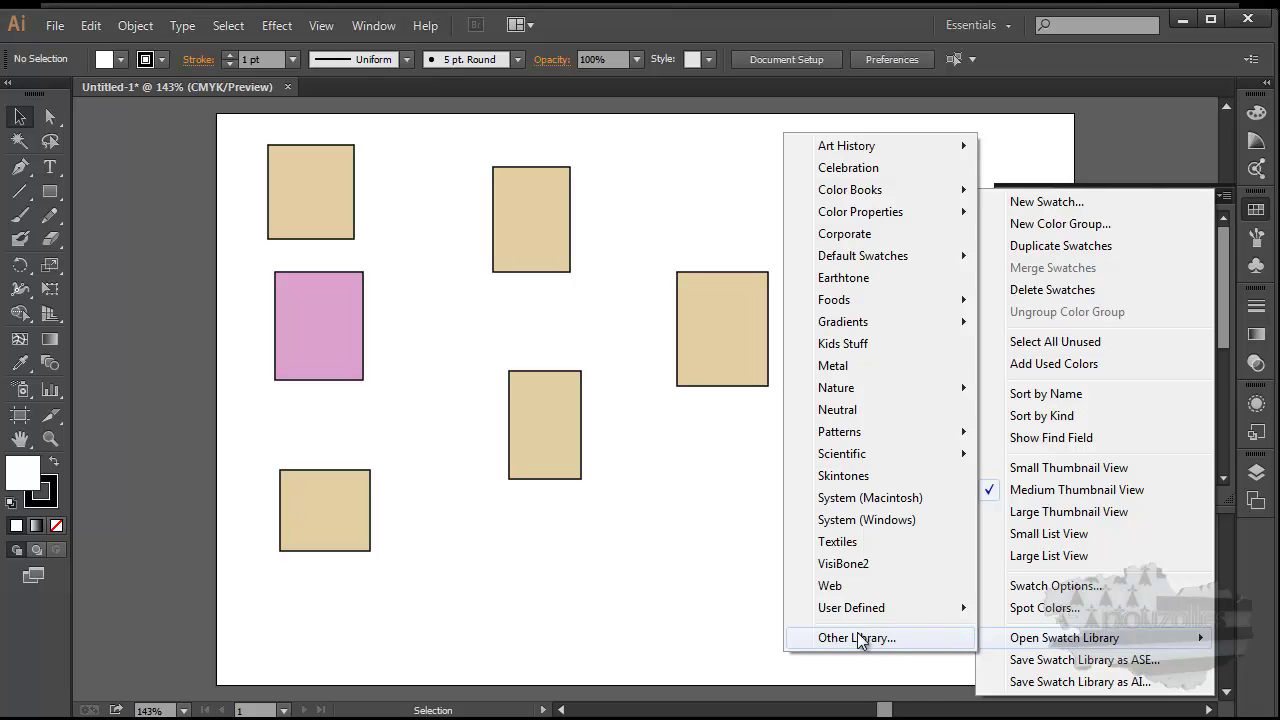
pyautogui.moveTo(860, 612)
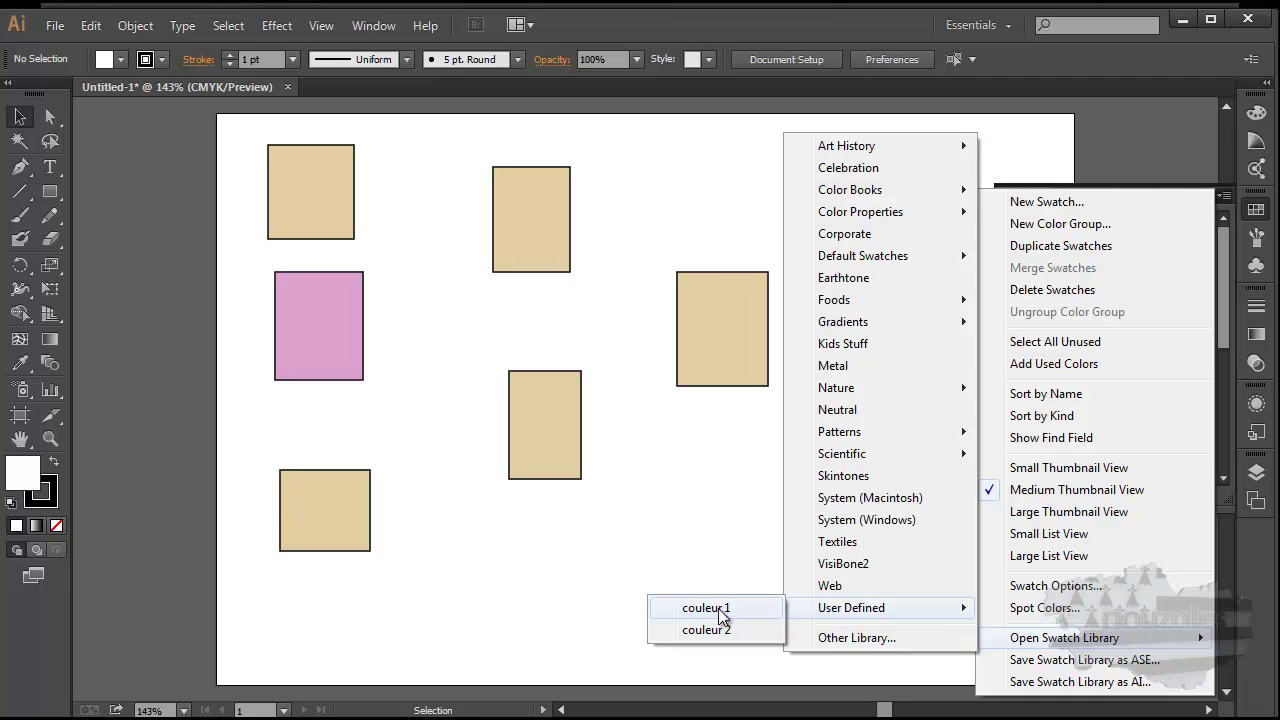
pyautogui.click(185, 601)
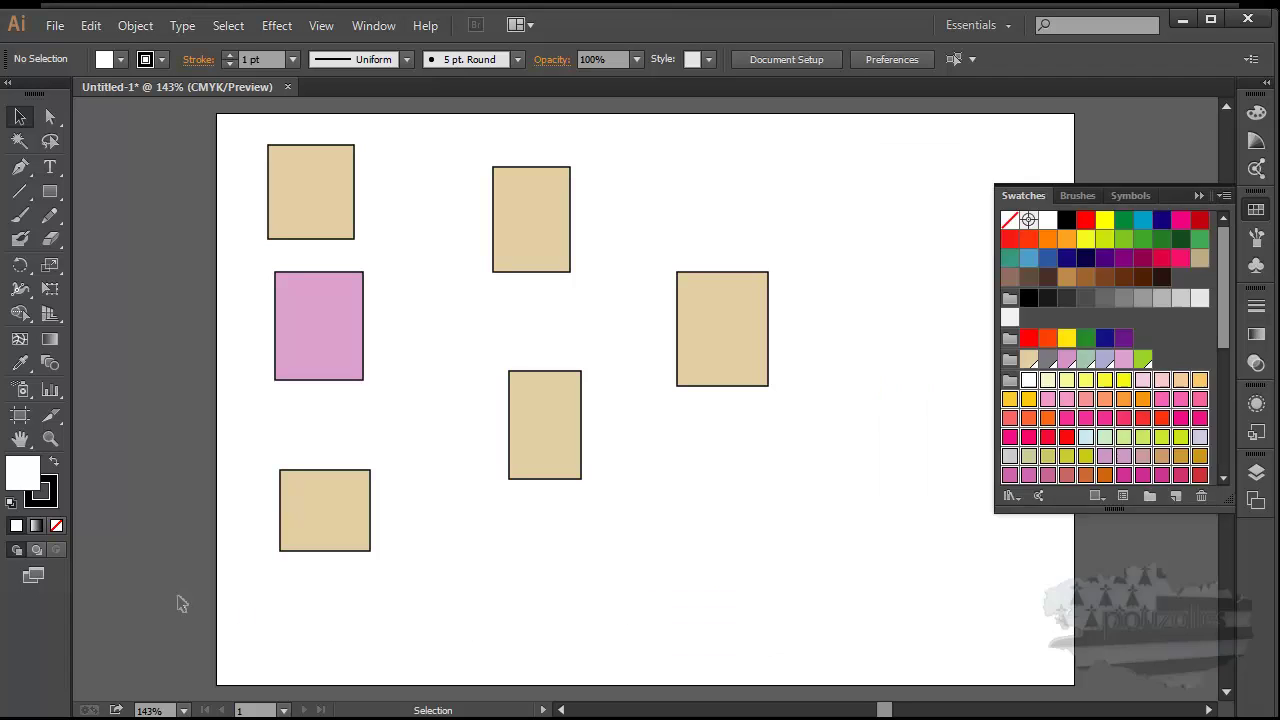